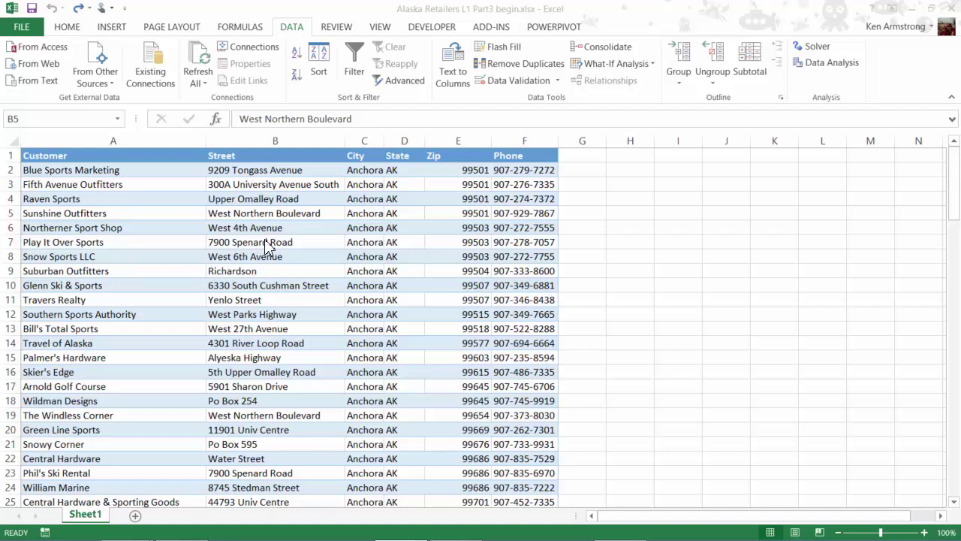
Step: Shift the Street cells B5:B8 one column right, then sort the list by Street Z to A
left_click(262, 218)
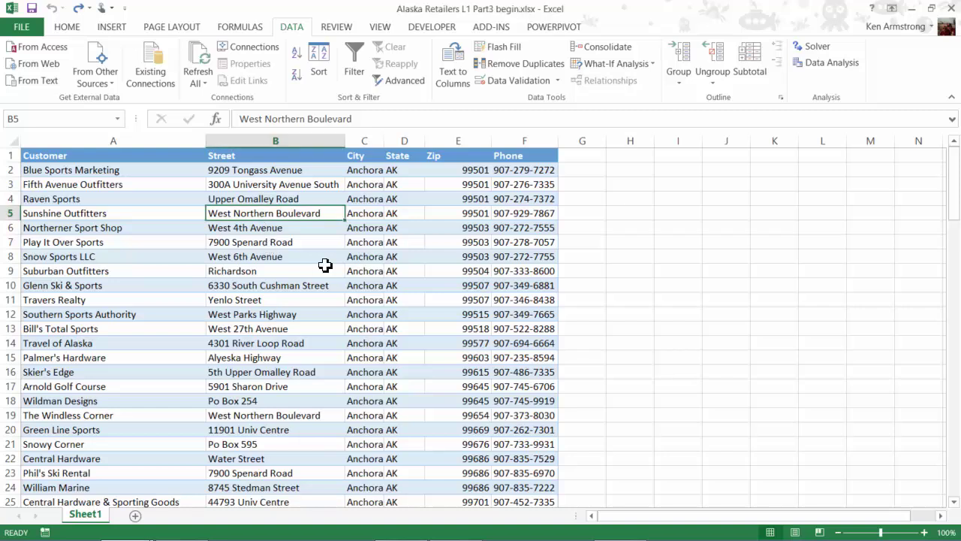
left_click_drag(263, 214, 266, 254)
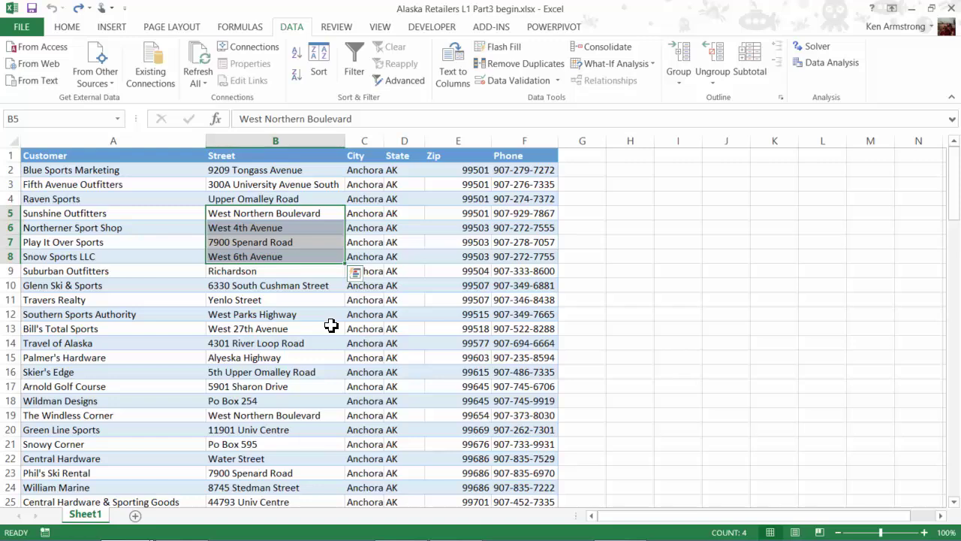
right_click(268, 227)
left_click(304, 330)
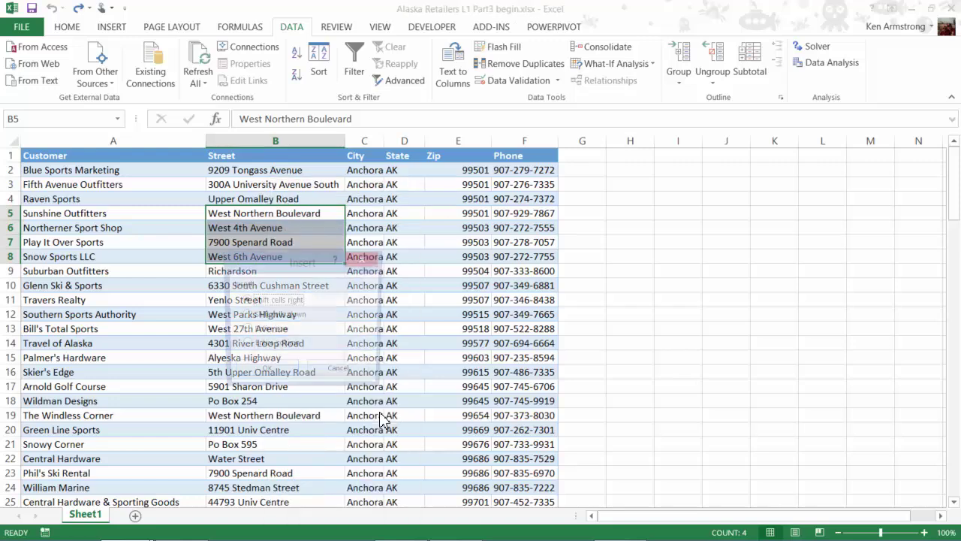
left_click(293, 371)
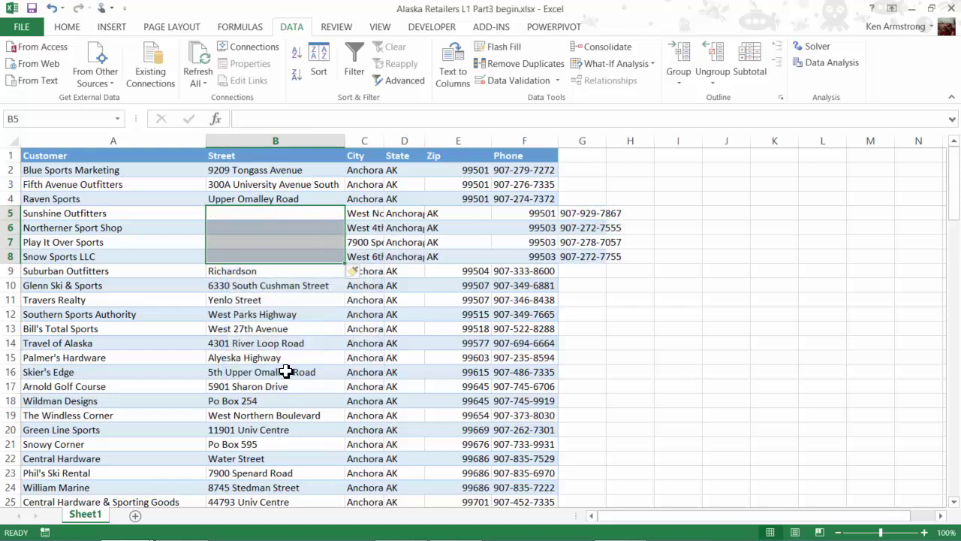
left_click(262, 154)
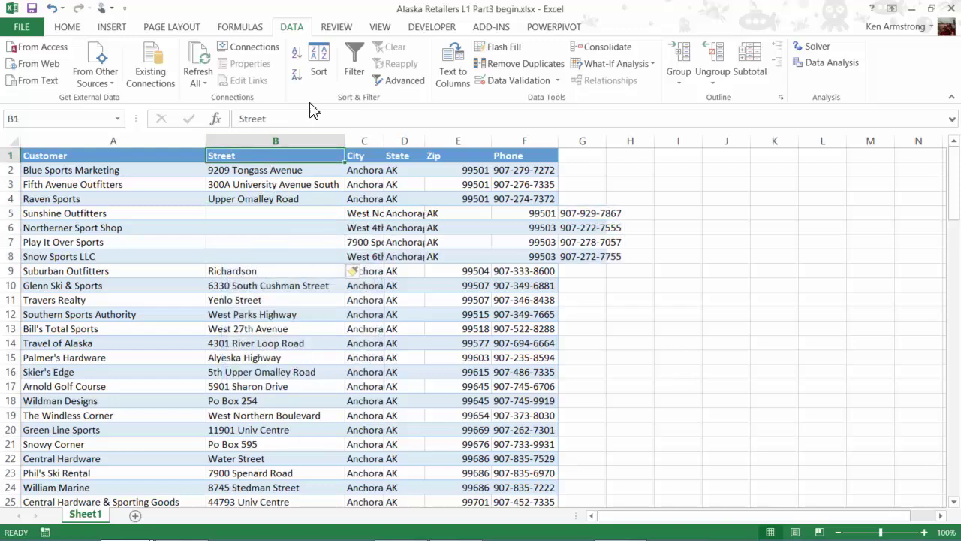
left_click(297, 73)
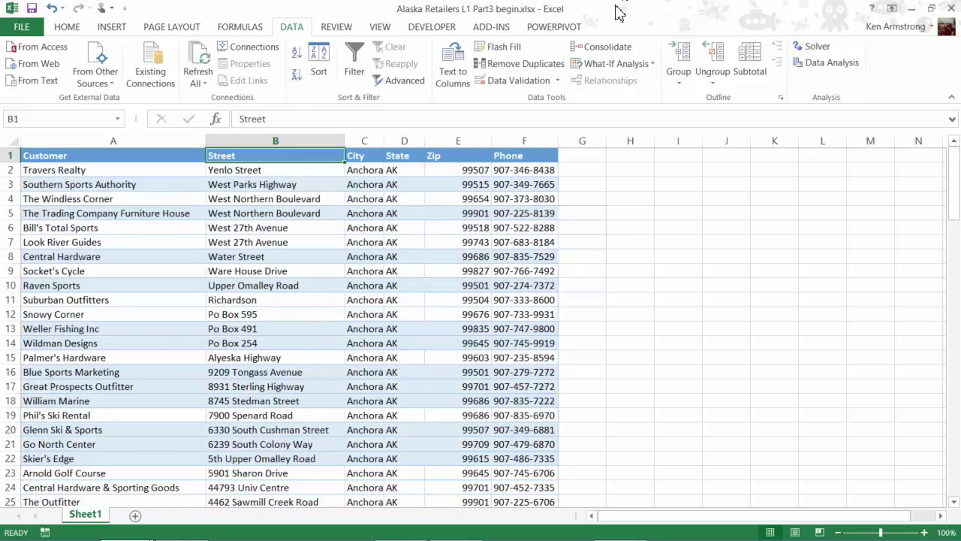
Step: Switch from the Alaska Retailers workbook to the Lesson 7 Level 1 folder in File Explorer
key("alt+Tab")
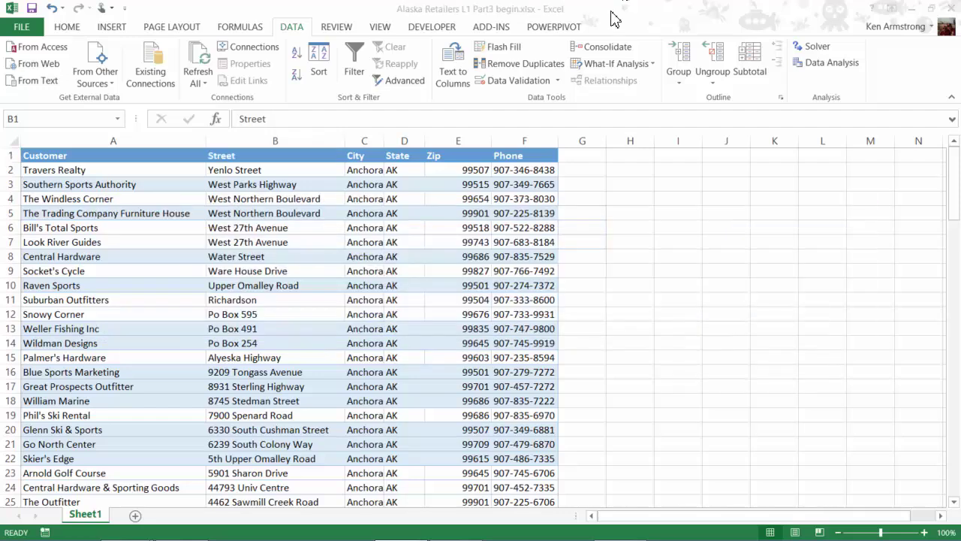
key("alt+Tab")
key("alt+Tab")
key("alt+Tab")
key("alt+Tab")
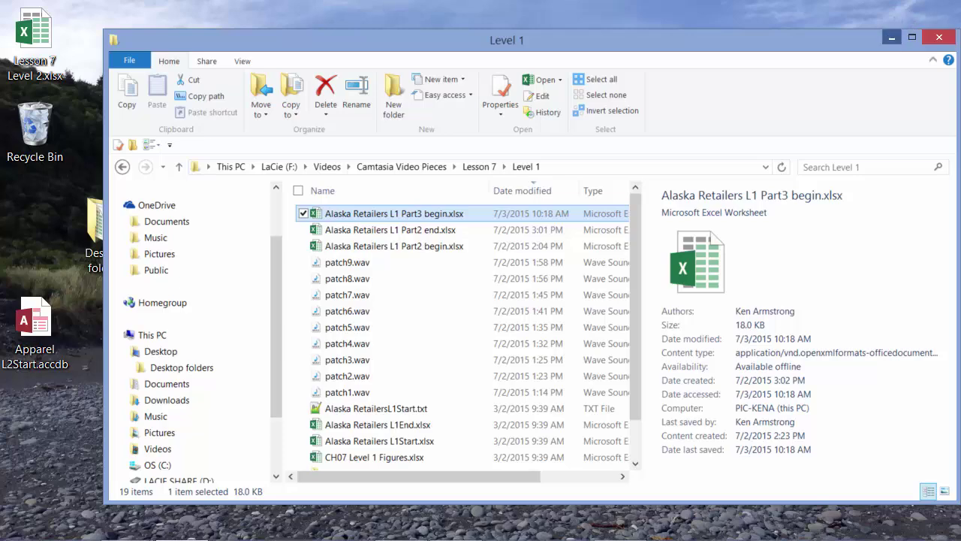
Step: Minimize the Level 1 folder and move the Apparel L2Start.accdb icon to the desktop's top centre
left_click(892, 37)
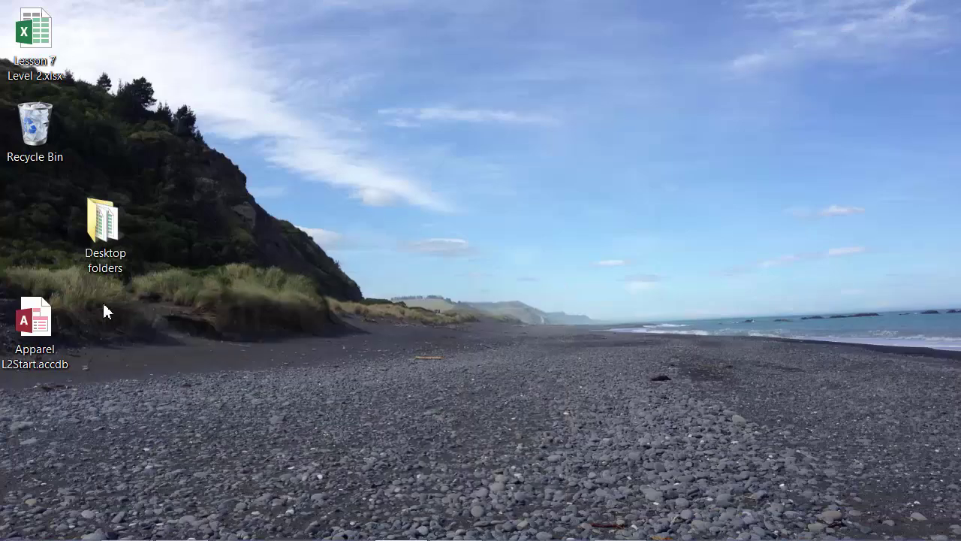
left_click_drag(45, 325, 450, 127)
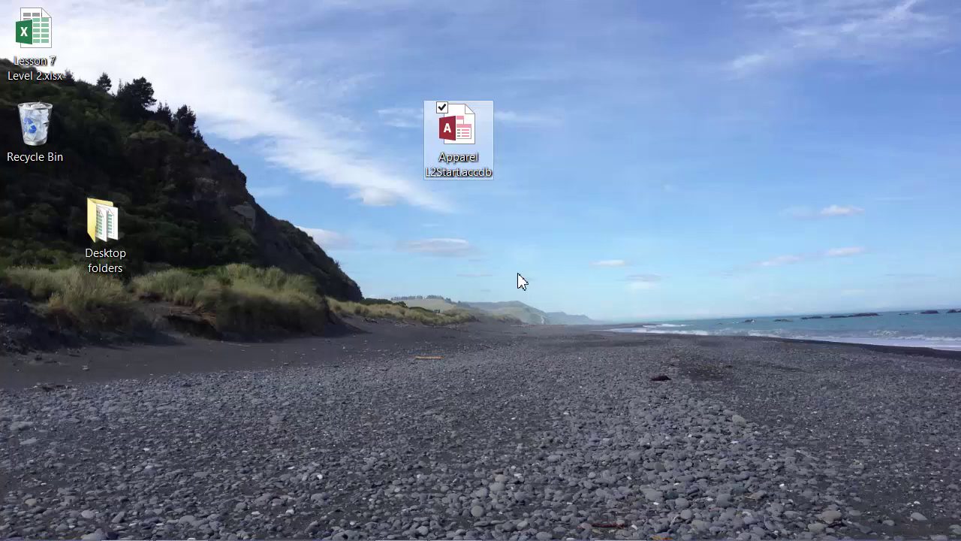
double_click(465, 143)
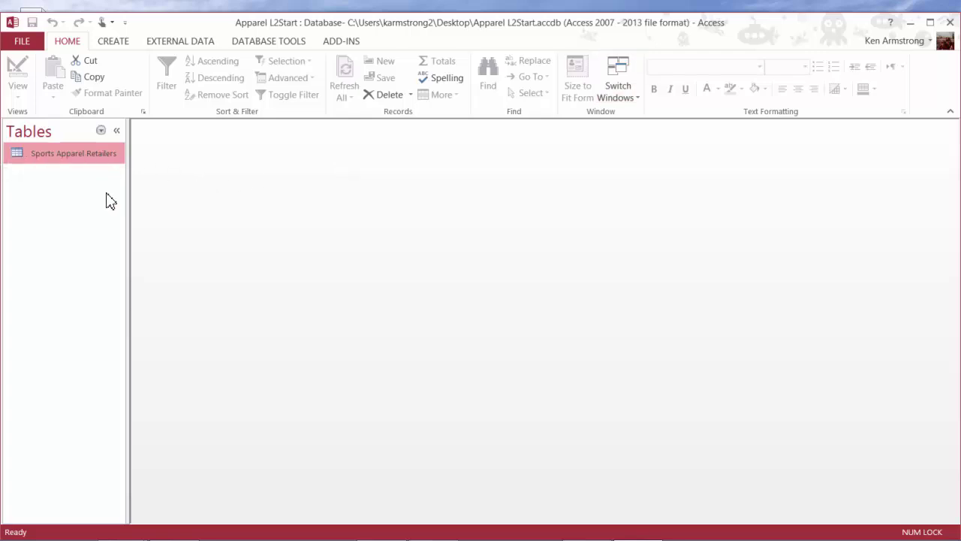
key("Return")
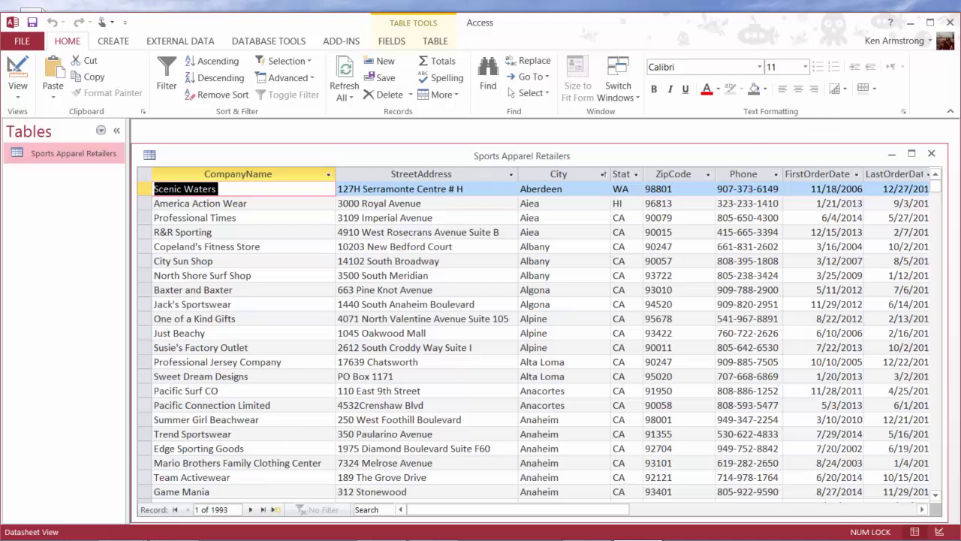
Step: Close Access and bring the Sports Apparel Retailers L2Start.xlsx workbook to the front
left_click(950, 22)
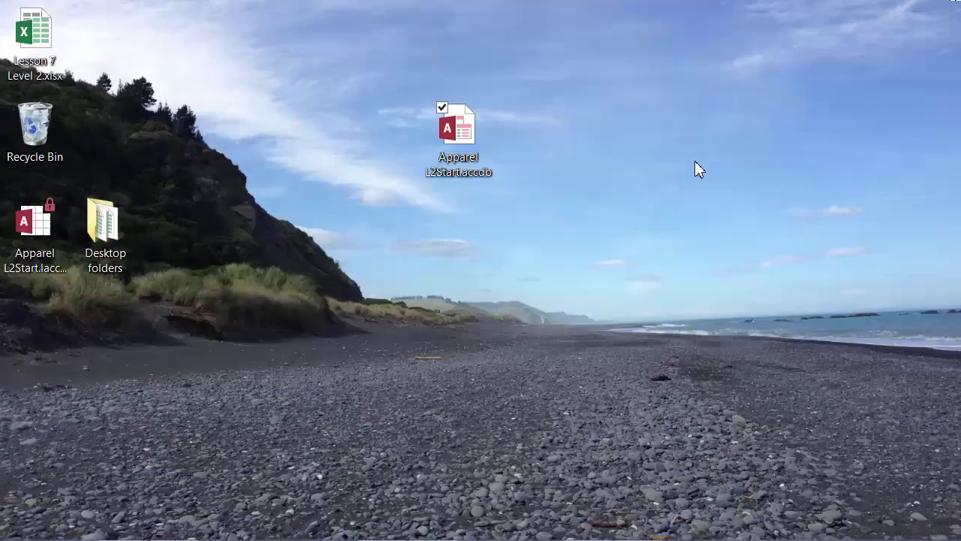
mouse_move(126, 523)
left_click(193, 444)
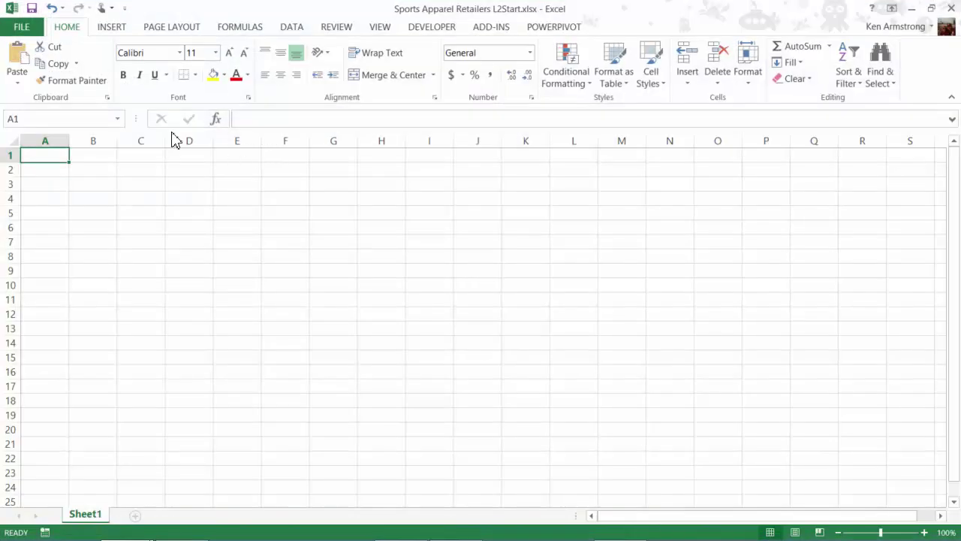
Step: Start a From Access data import from the Data tab's From Other Sources menu
left_click(294, 29)
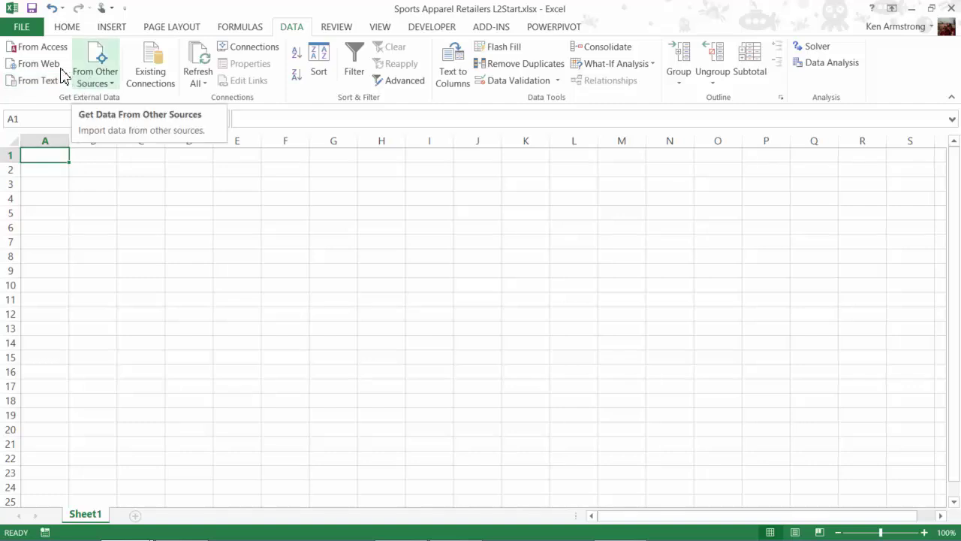
left_click(116, 91)
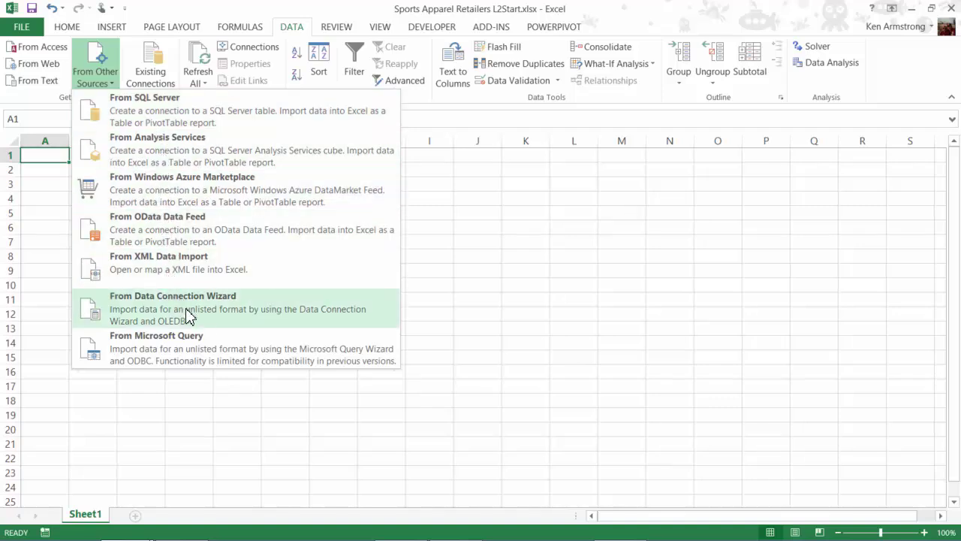
left_click(41, 49)
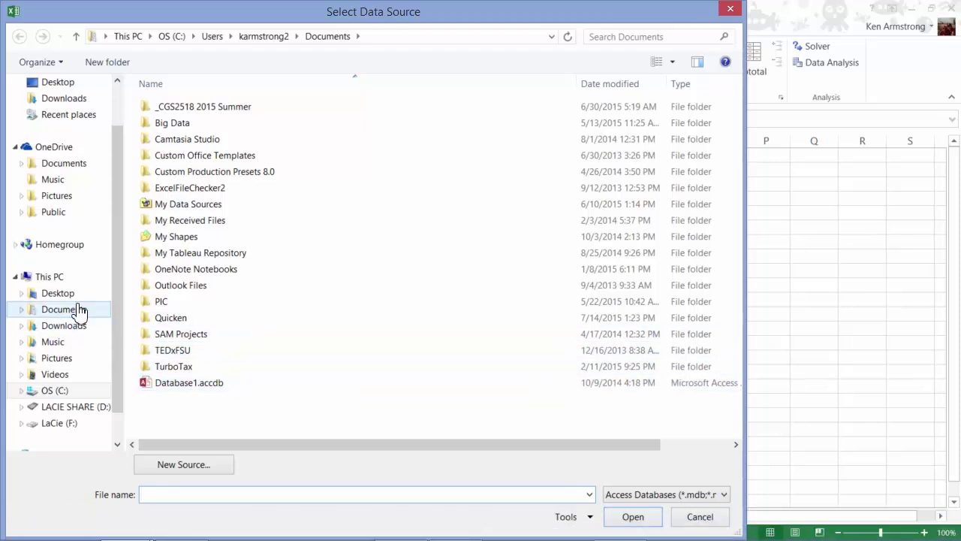
Step: Import Apparel L2Start.accdb from the Desktop as a Table starting at =$A$1
left_click(58, 293)
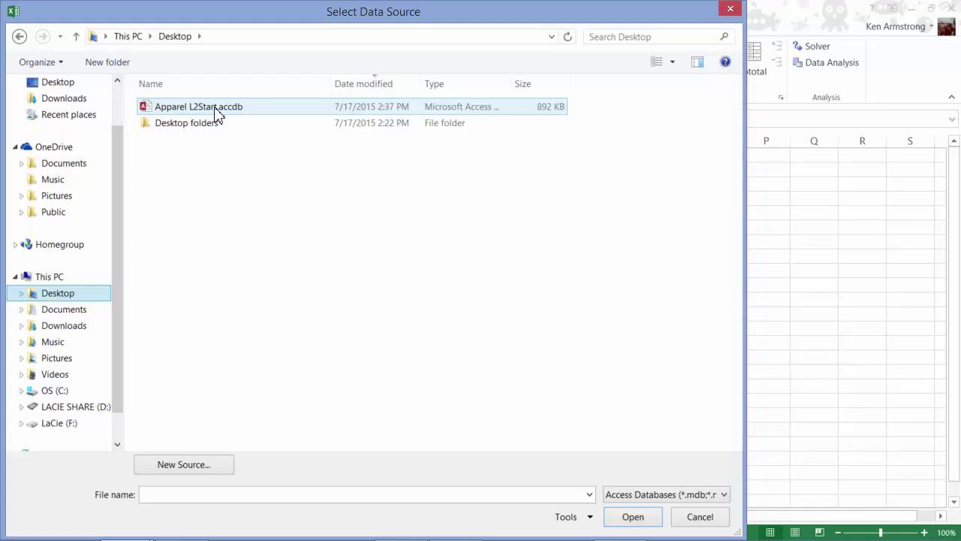
double_click(216, 111)
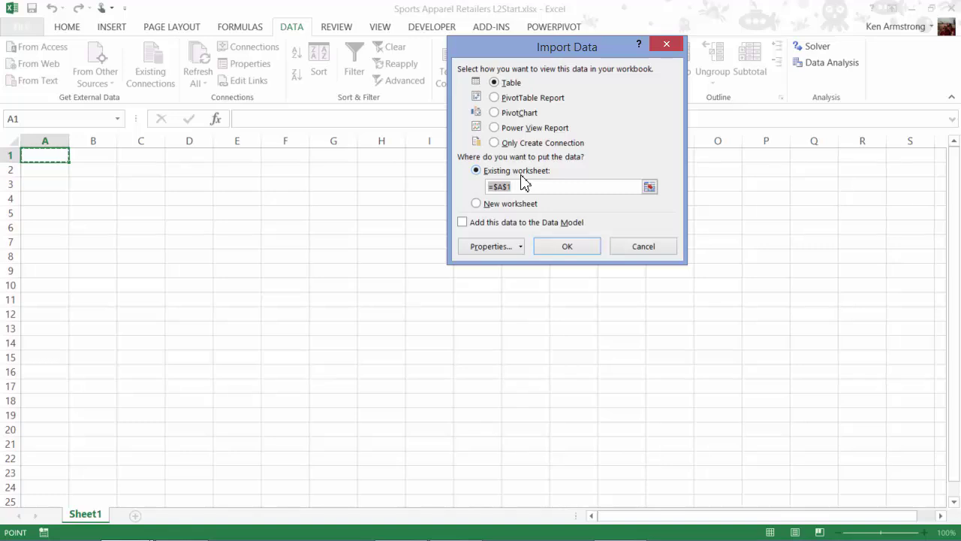
left_click(513, 84)
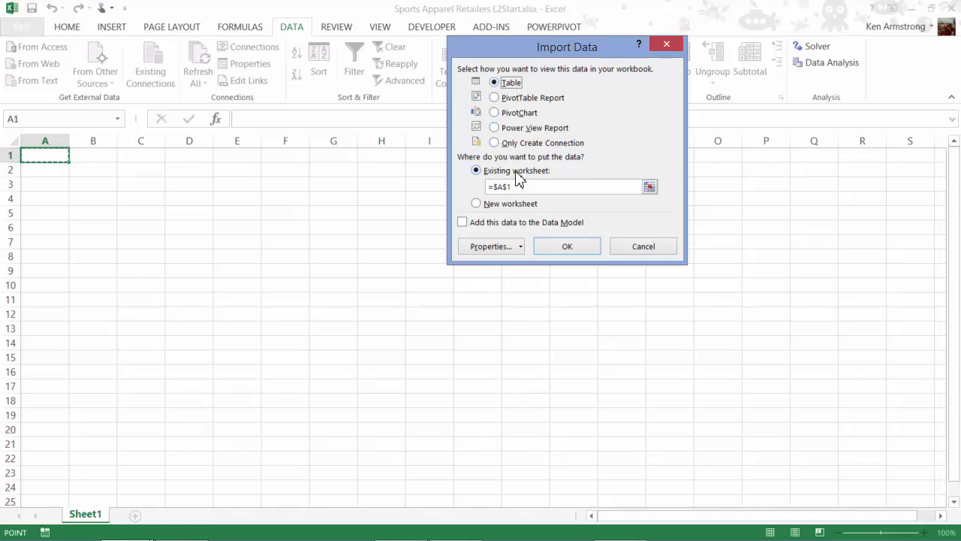
left_click(567, 248)
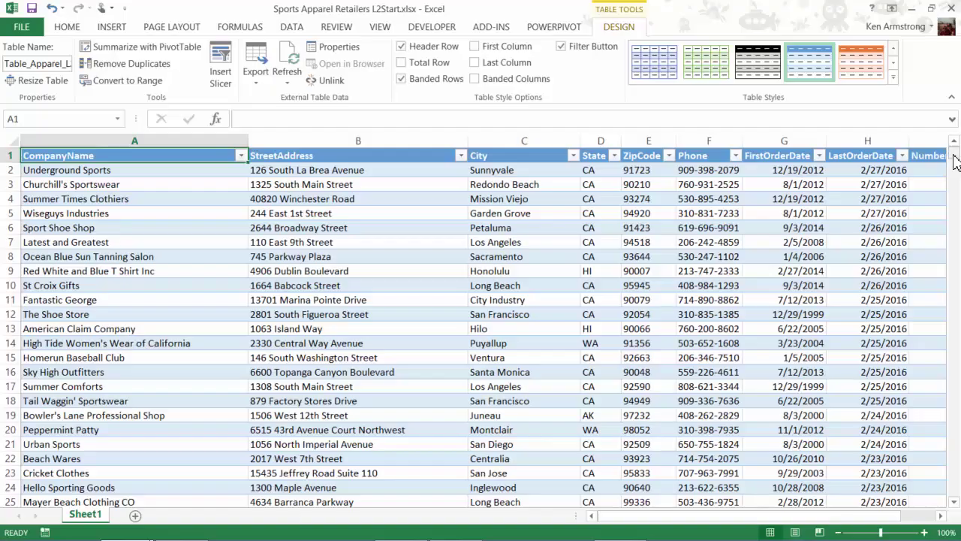
mouse_move(954, 163)
left_mouse_down()
mouse_move(954, 515)
mouse_move(953, 153)
left_mouse_up()
left_click(210, 144)
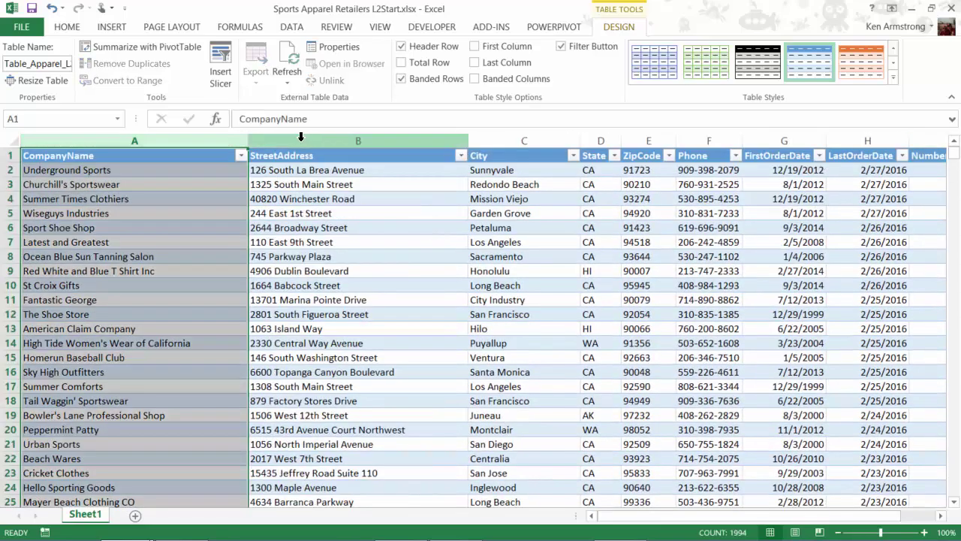
left_click(388, 174)
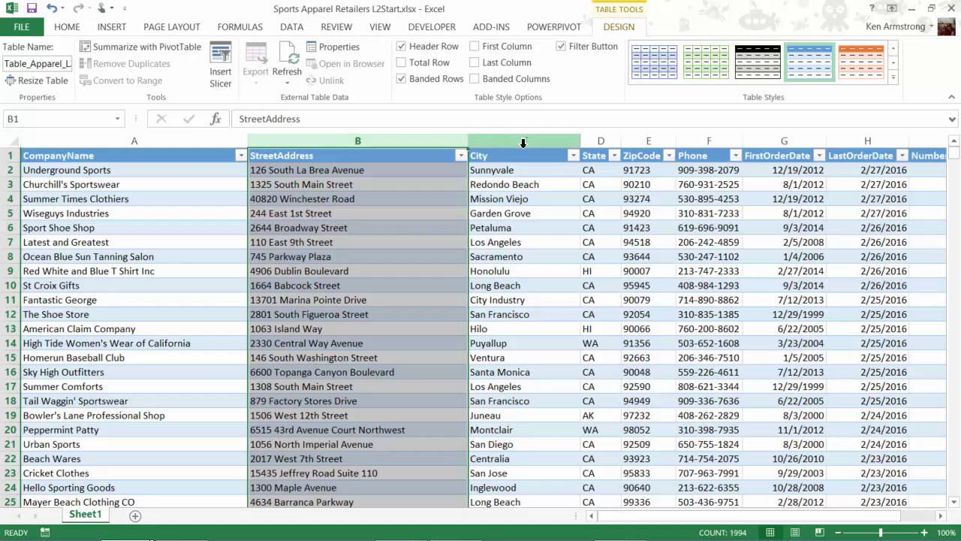
left_click(524, 143)
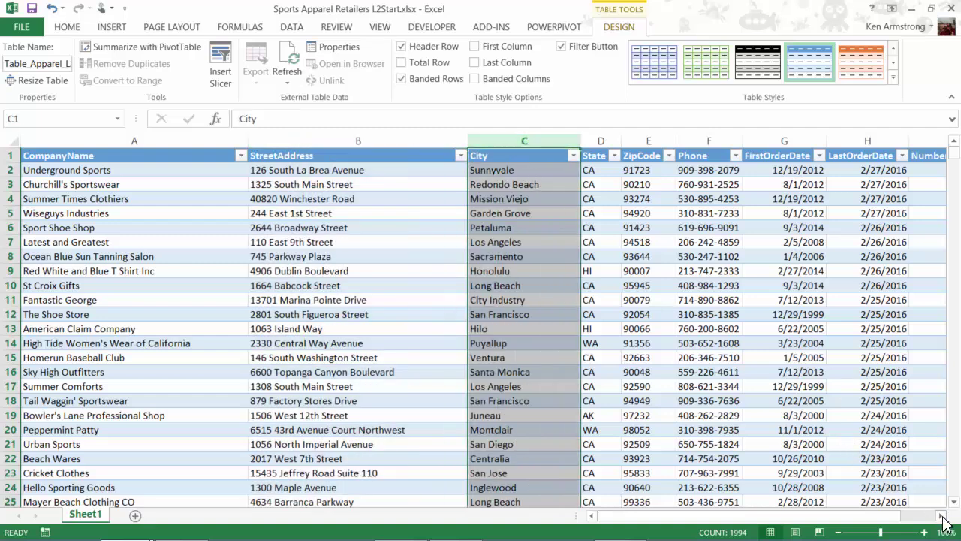
left_click(941, 516)
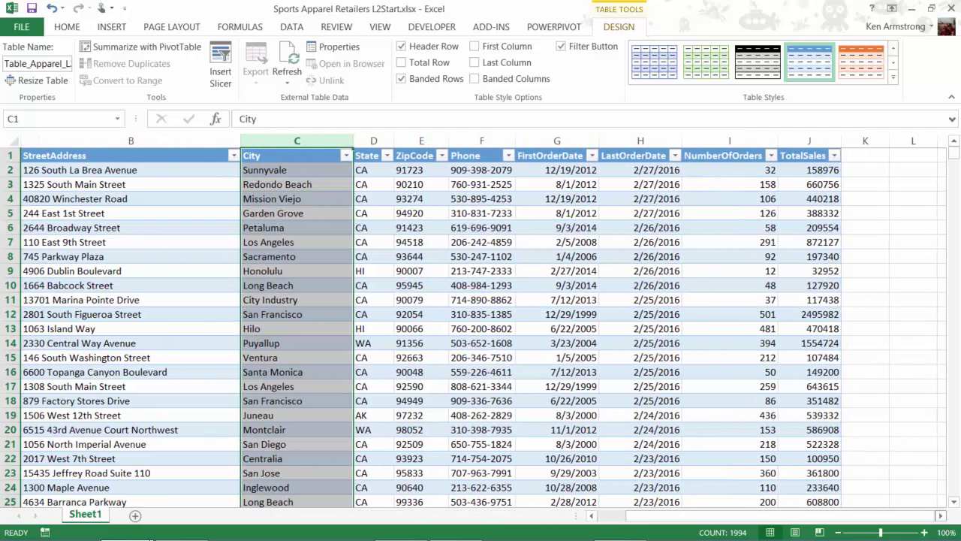
left_click(436, 171)
left_click(489, 171)
left_click(545, 171)
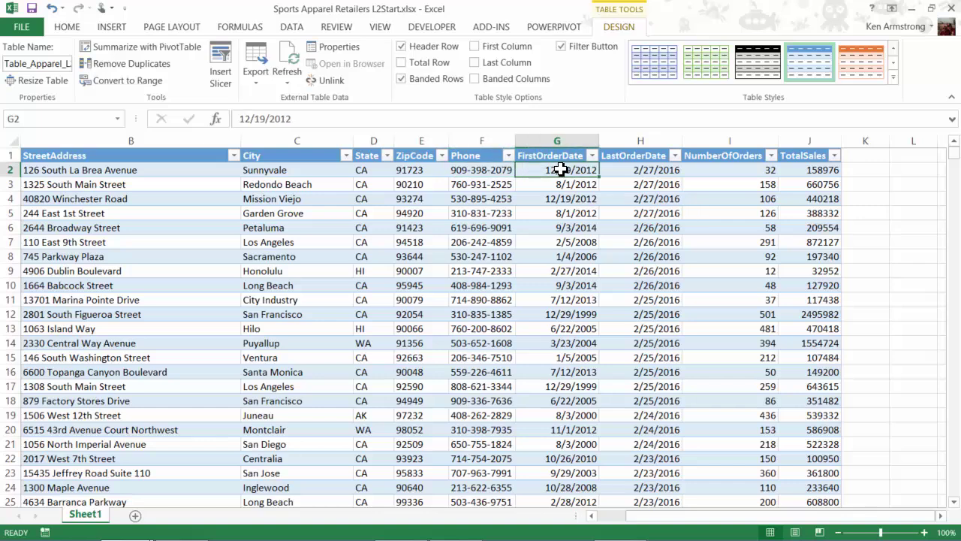
left_click(564, 150)
left_click(623, 152)
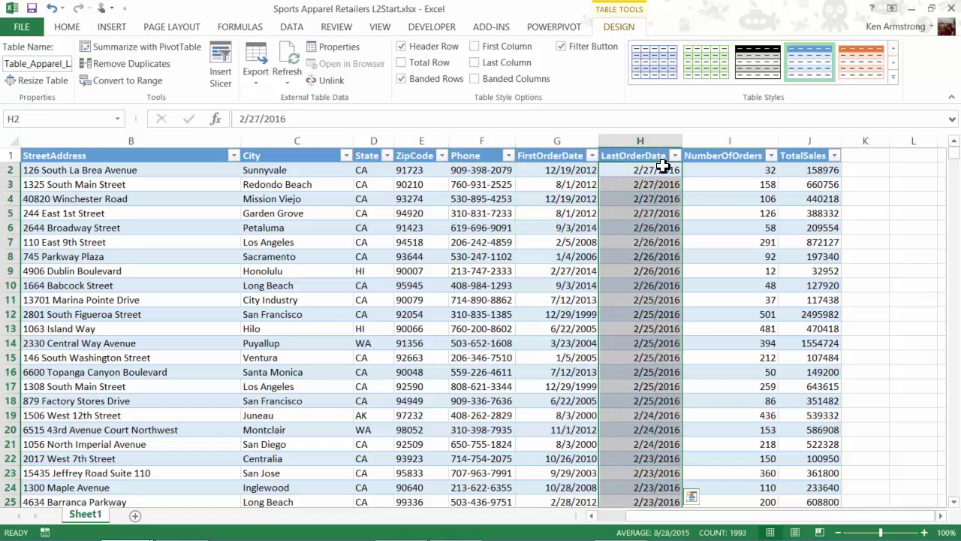
left_click(733, 155)
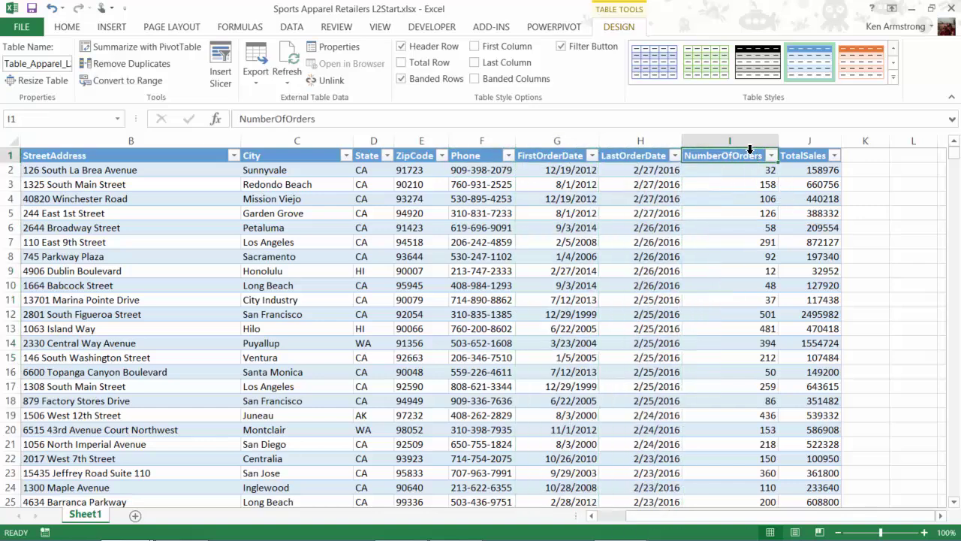
left_click(742, 150)
left_click_drag(777, 142, 805, 143)
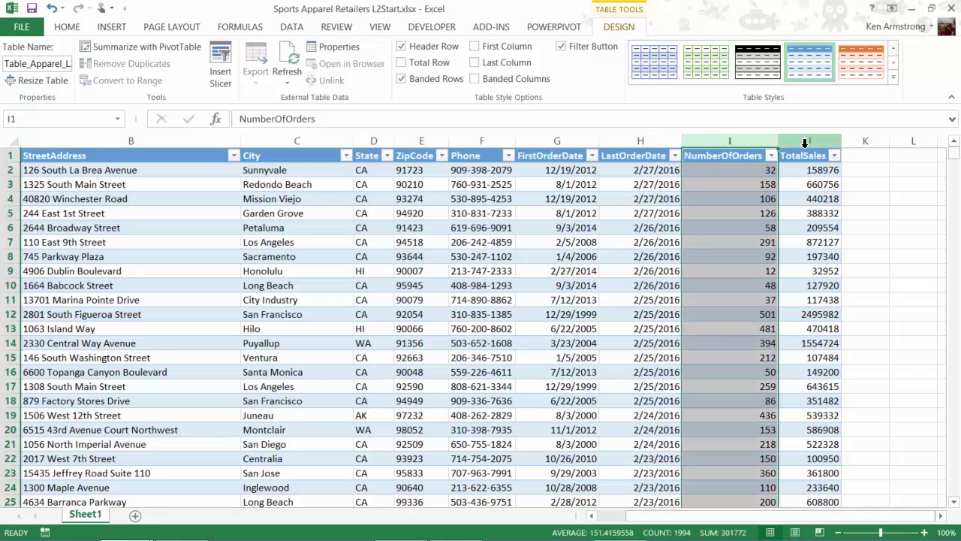
left_click(809, 151)
left_click(824, 174)
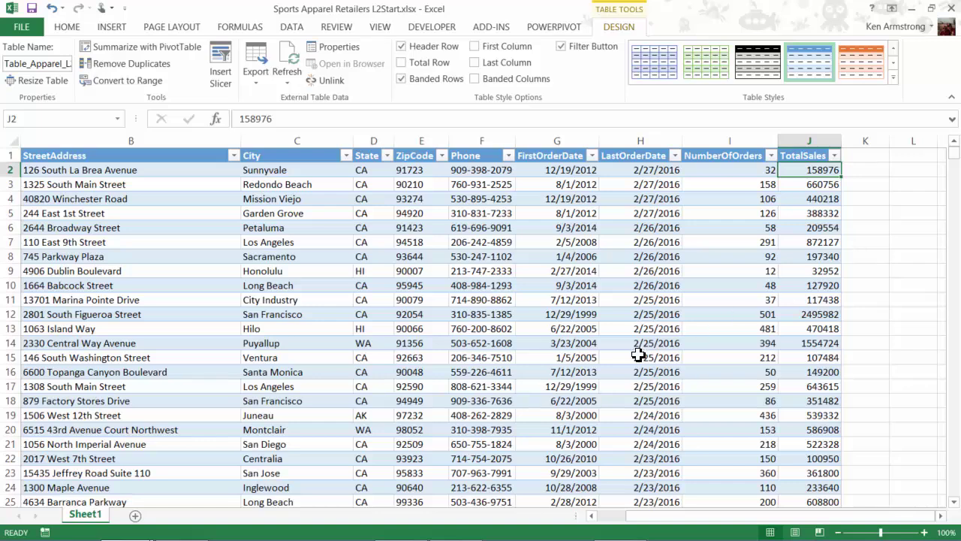
left_click_drag(616, 517, 607, 518)
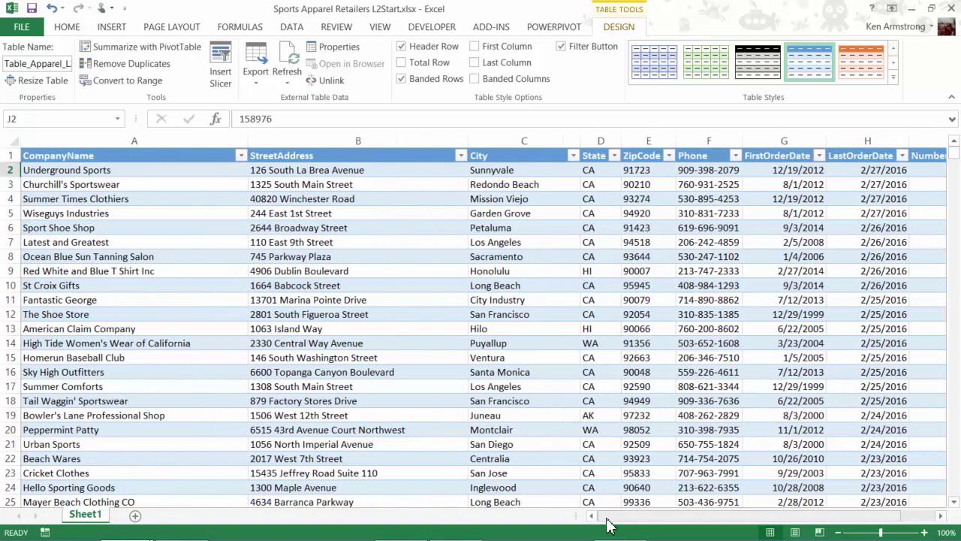
Step: Add a new worksheet after Sheet1 and rename it 'Recent CA Customers'
left_click(135, 516)
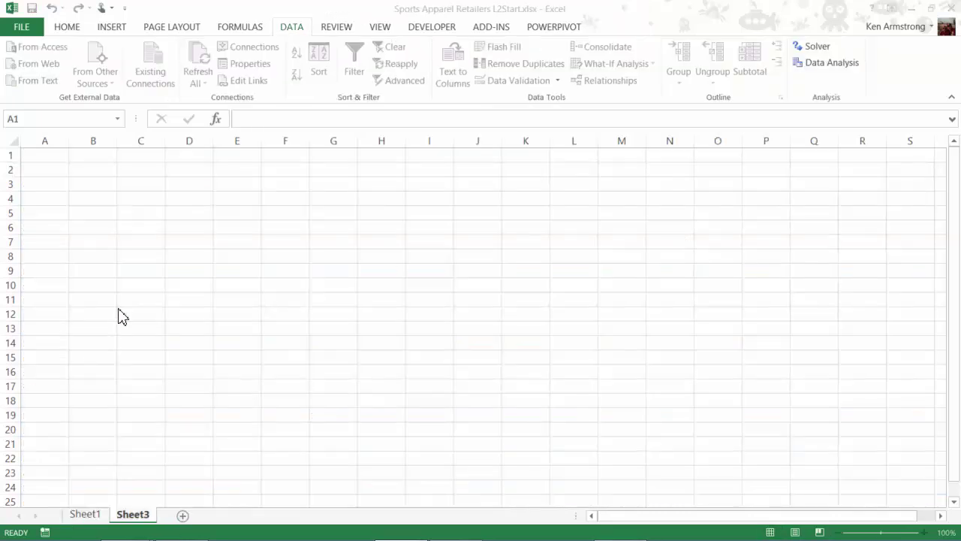
key("alt+o")
key("h")
key("r")
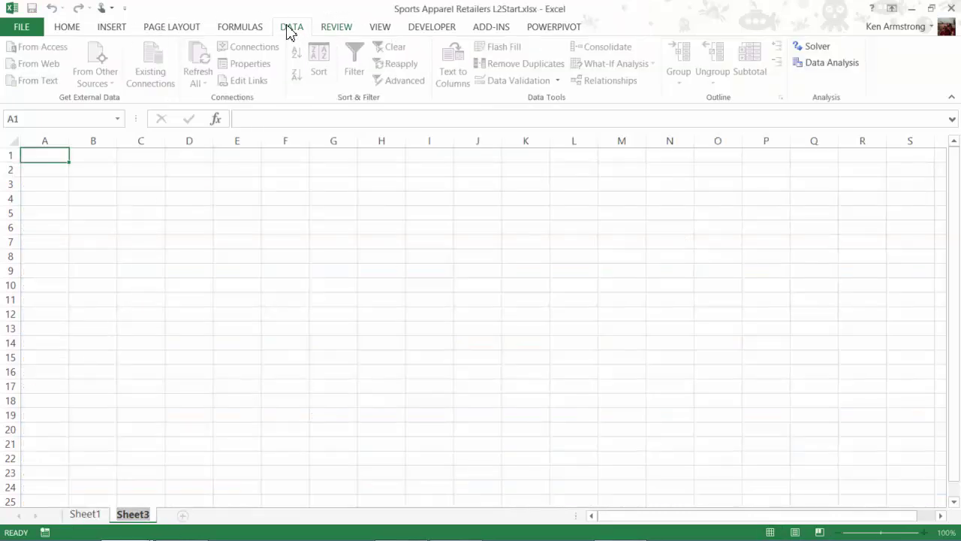
left_click(274, 387)
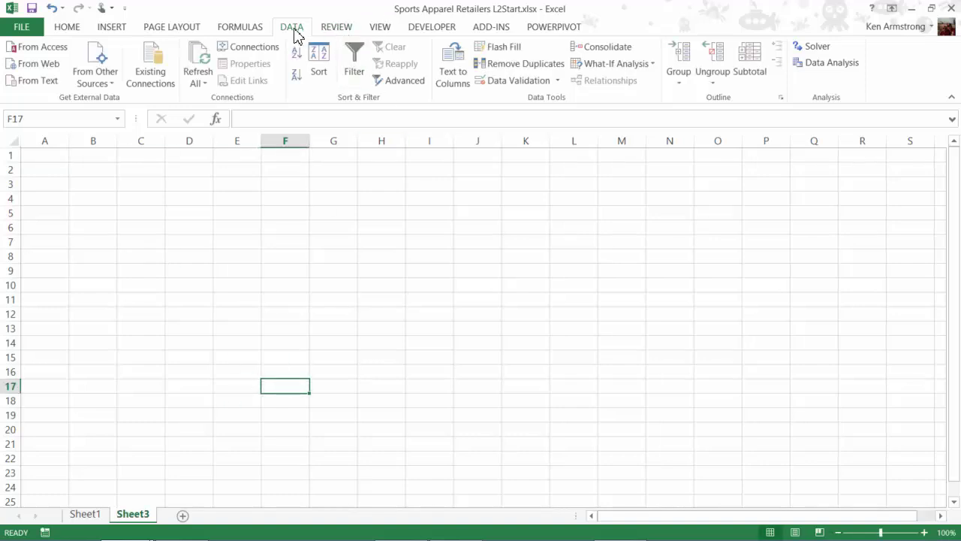
double_click(133, 514)
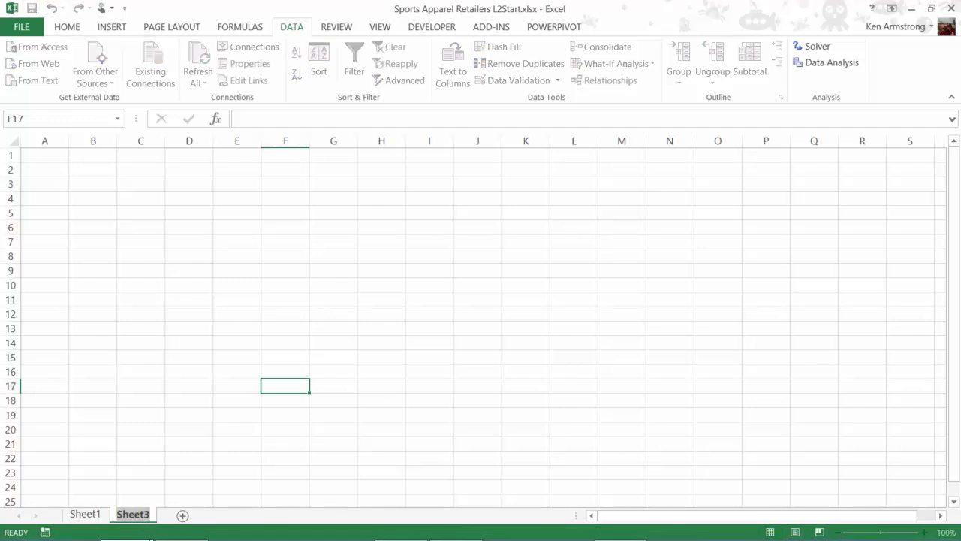
type("Recen")
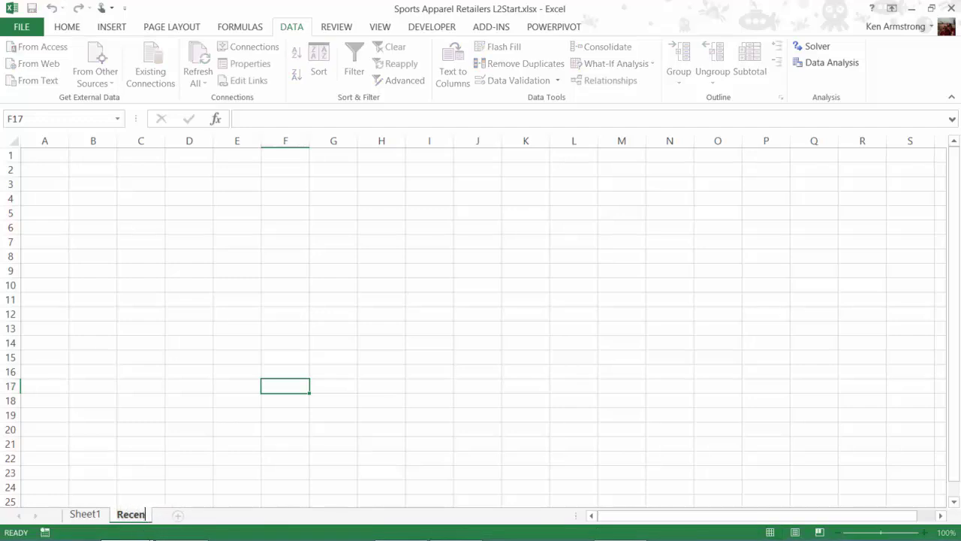
type("t CA Customer")
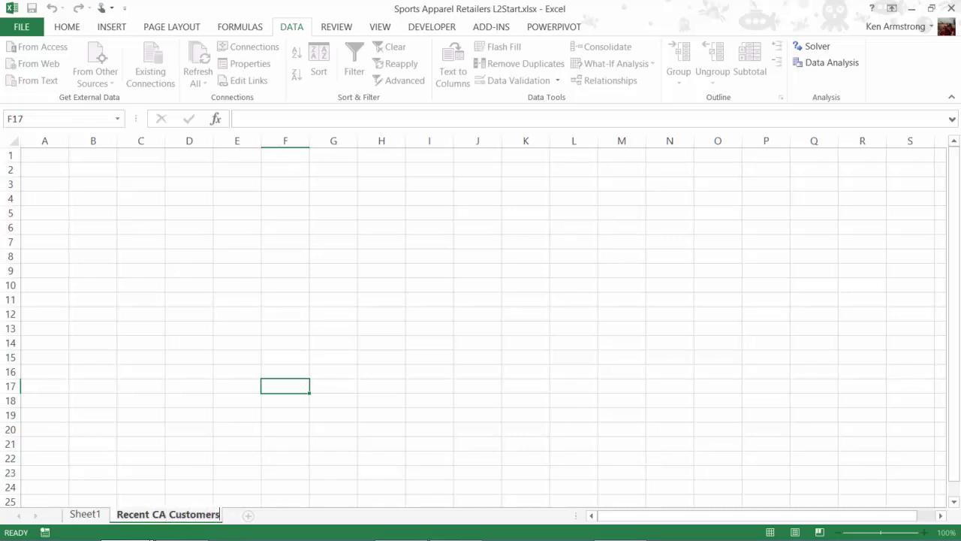
type("s")
key("Return")
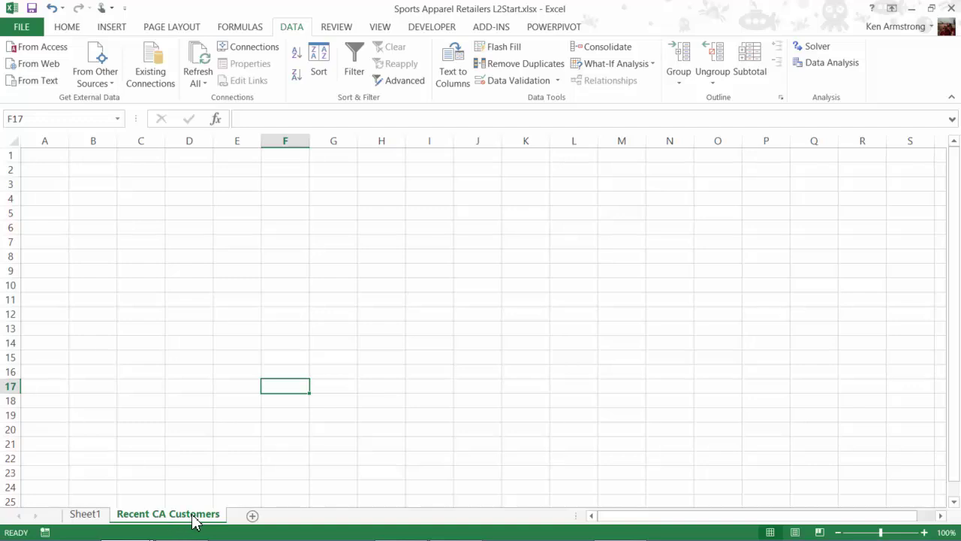
left_click(104, 72)
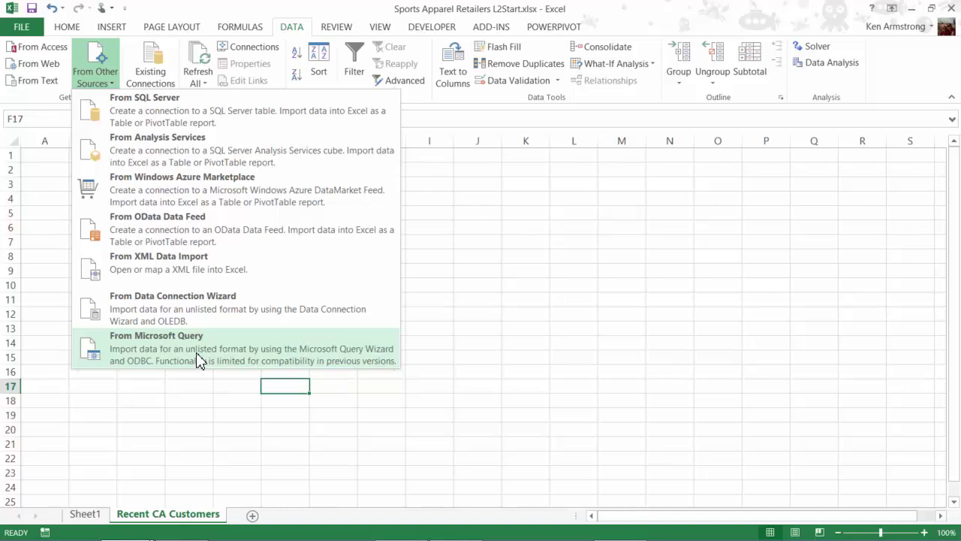
Step: Start a Microsoft Query import with MS Access Database as the data source
left_click(200, 361)
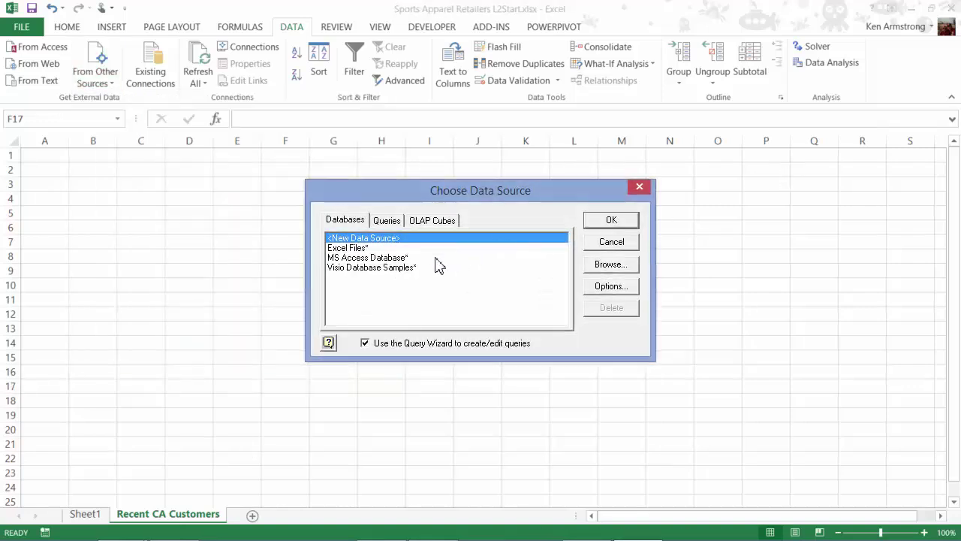
left_click(407, 258)
double_click(407, 258)
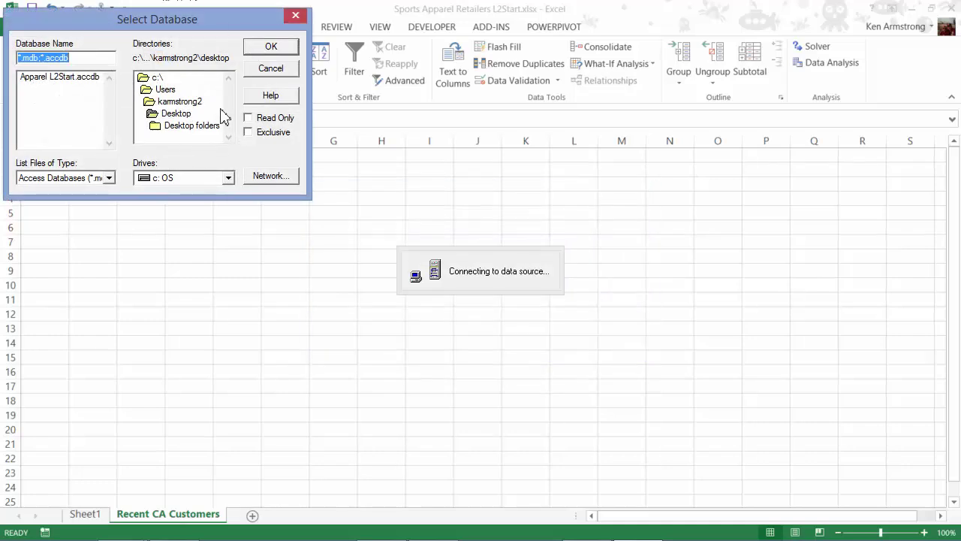
Step: Browse the f: drive to Lesson 7\Level 2 and pick Apparel L2Start.accdb
left_click(228, 177)
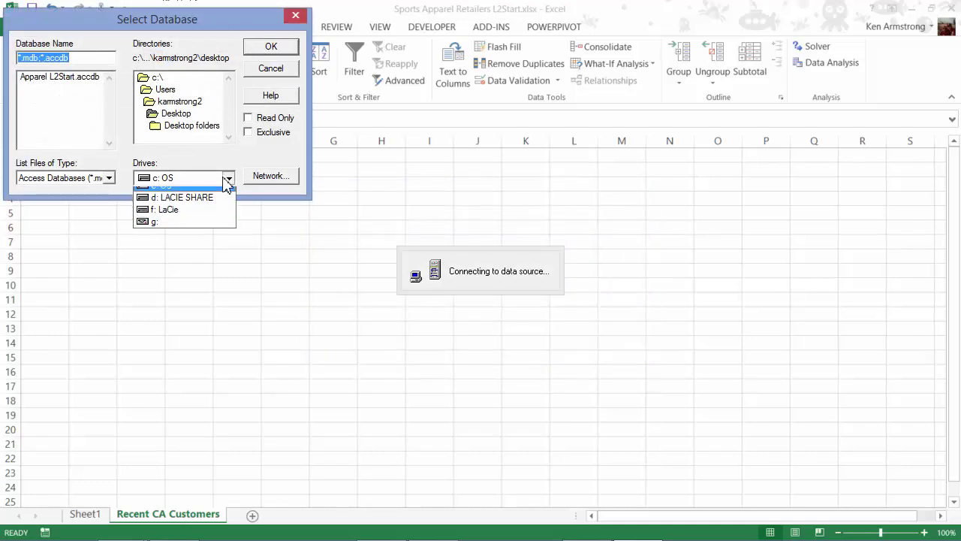
left_click(200, 215)
double_click(191, 126)
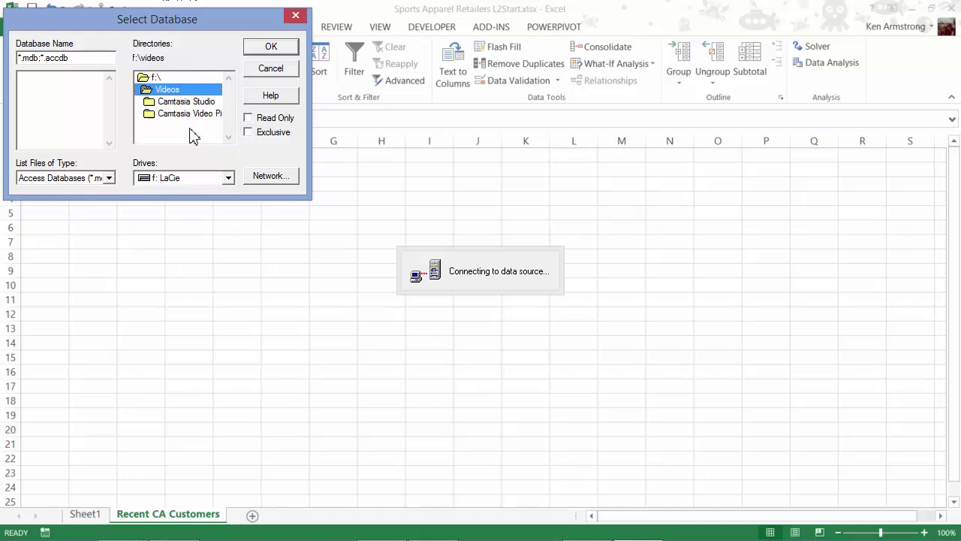
double_click(201, 114)
left_click(229, 126)
left_click(230, 126)
double_click(194, 103)
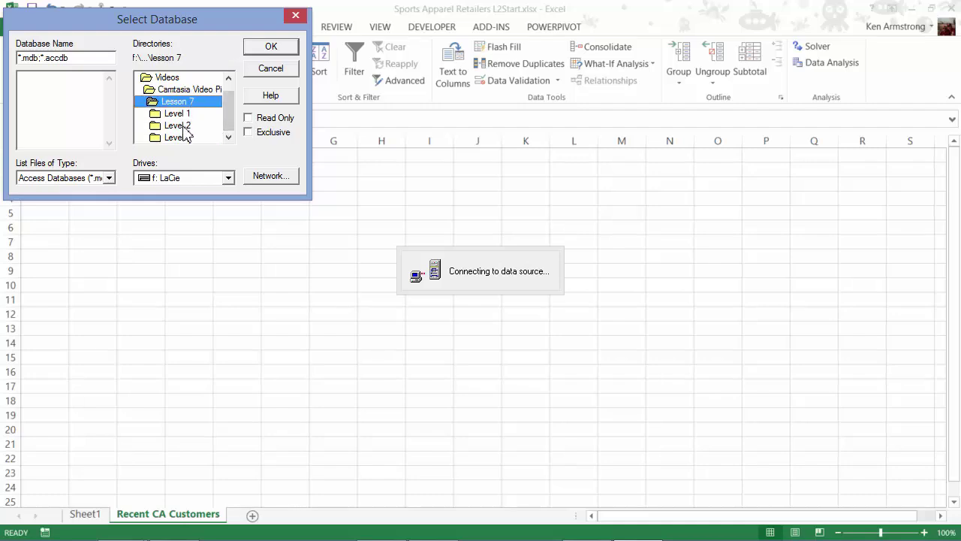
double_click(184, 127)
left_click(65, 77)
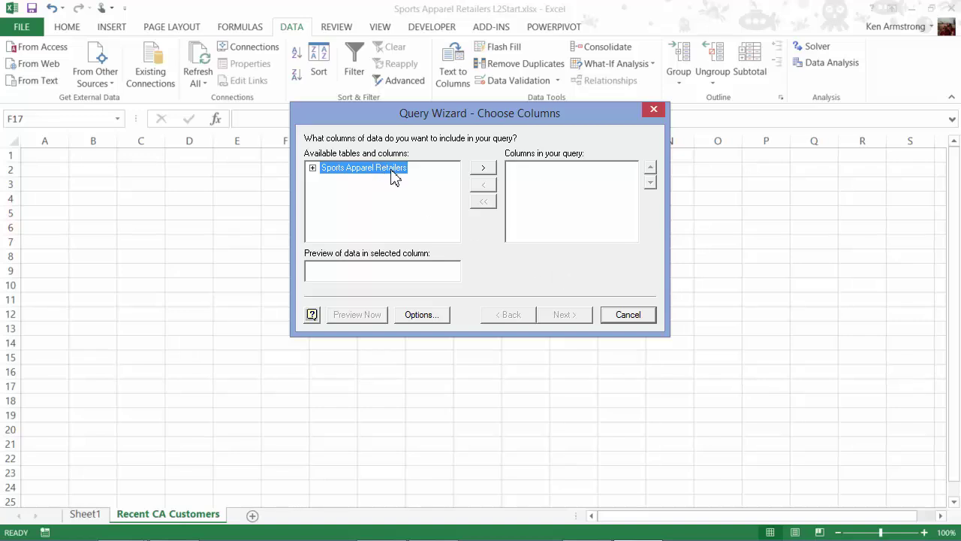
Step: Add all Sports Apparel Retailers columns, remove Phone, and continue to Filter Data
left_click(314, 168)
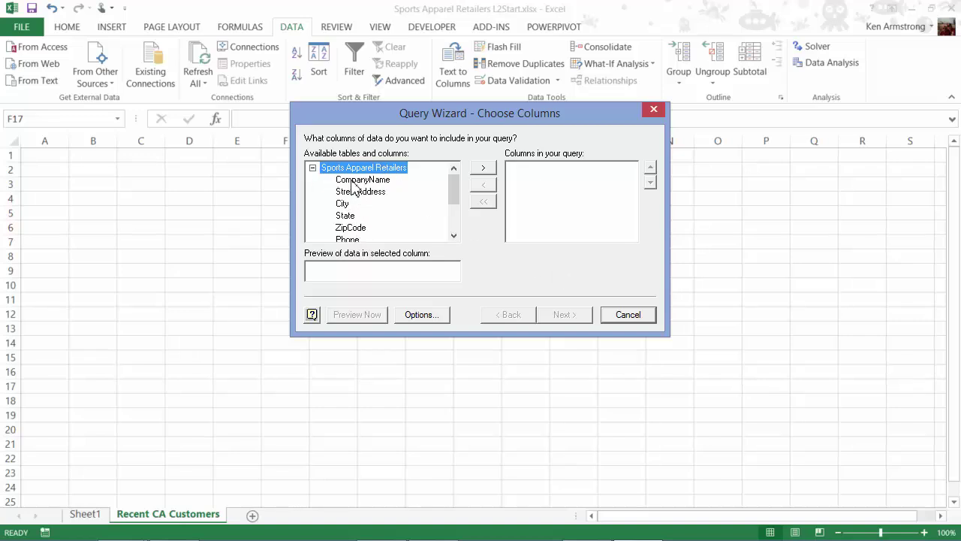
left_click(313, 168)
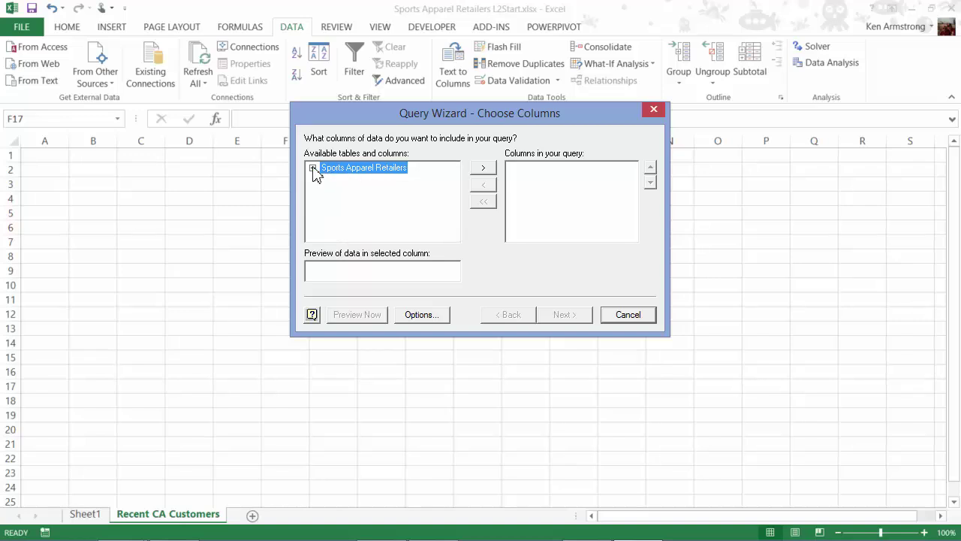
left_click(485, 171)
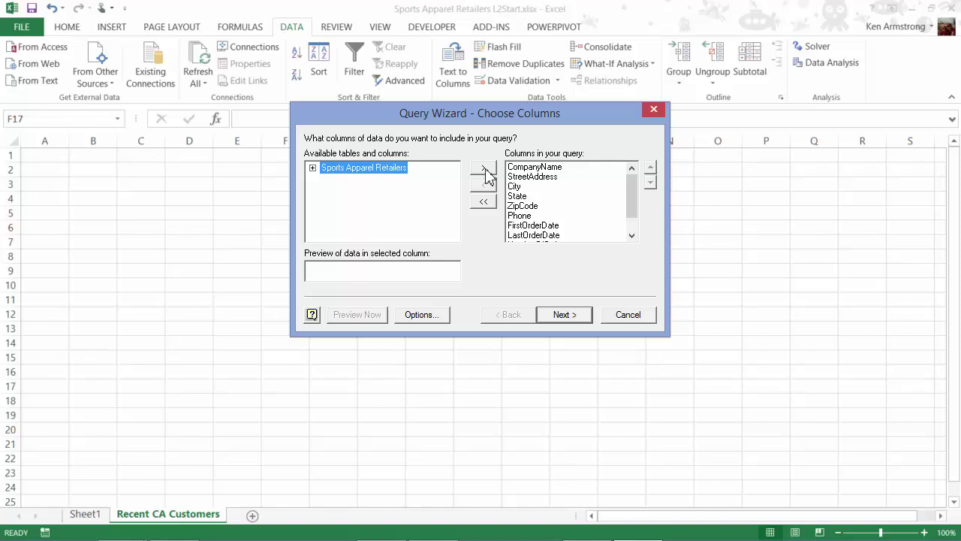
left_click(525, 218)
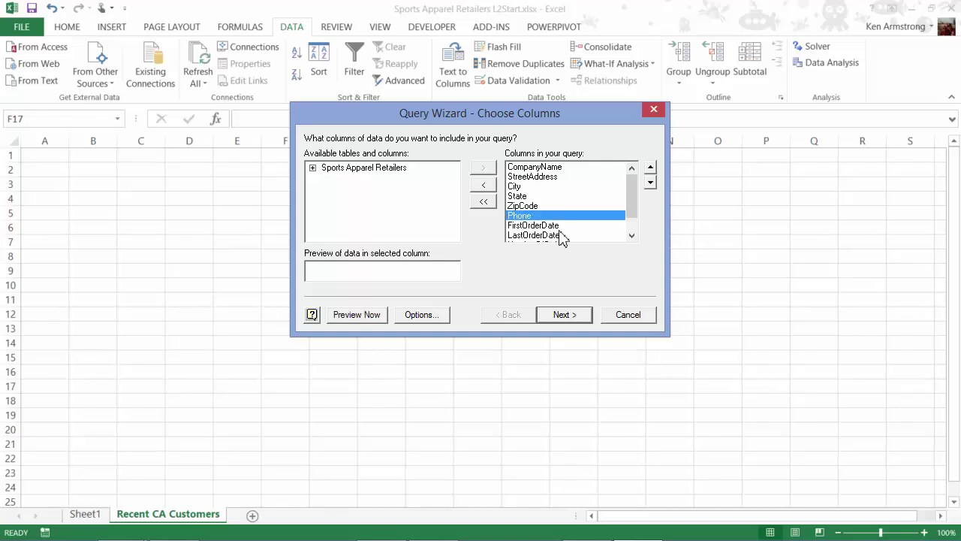
left_click(485, 186)
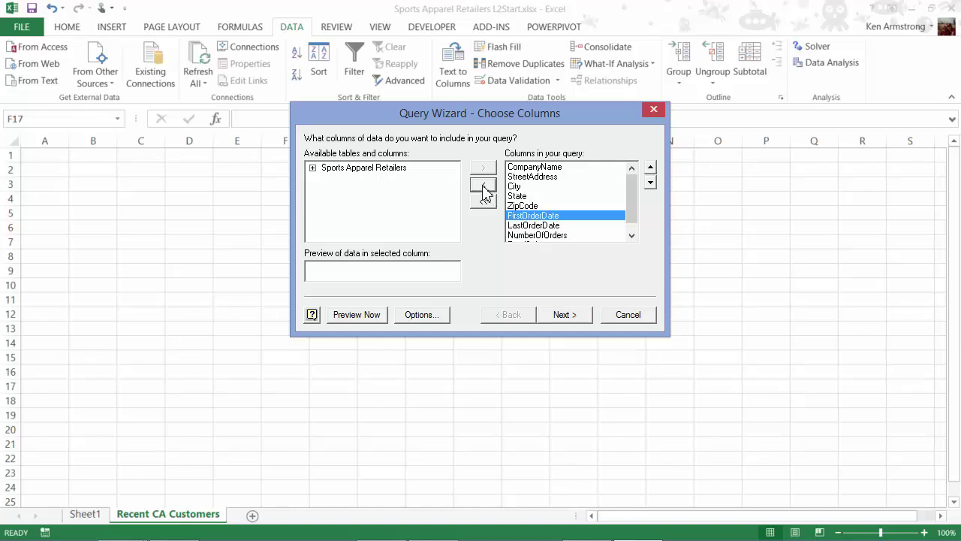
left_click(314, 168)
left_click(347, 182)
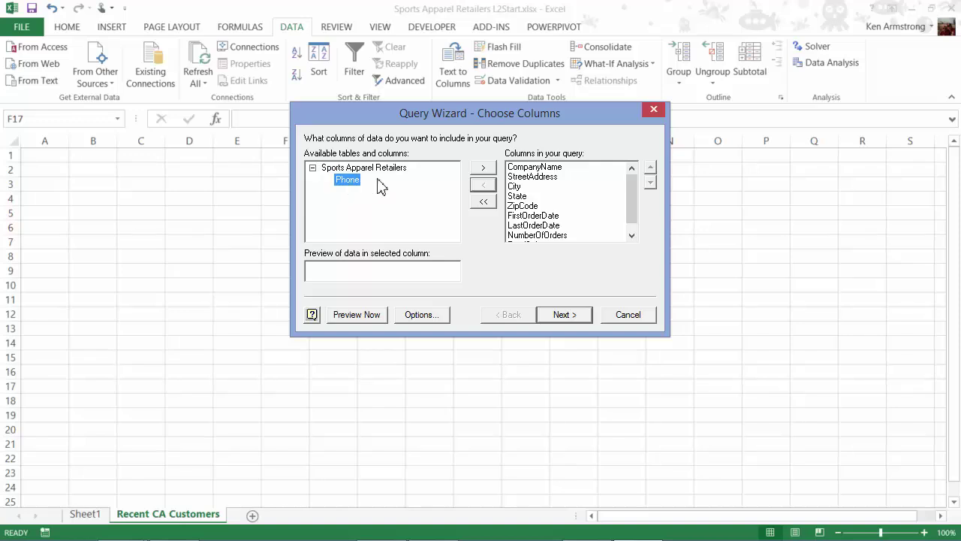
left_click(572, 316)
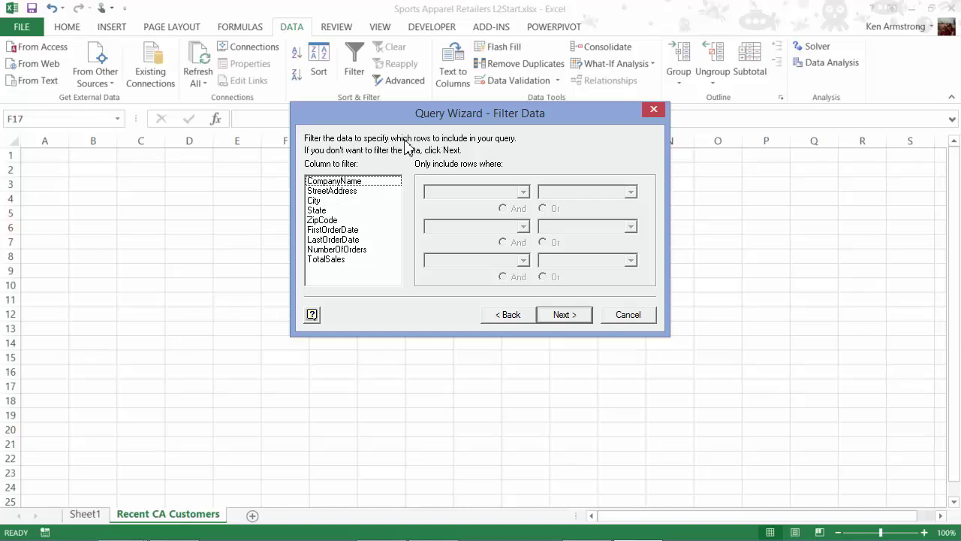
Step: Set the query filter condition to State equals CA
left_click(330, 210)
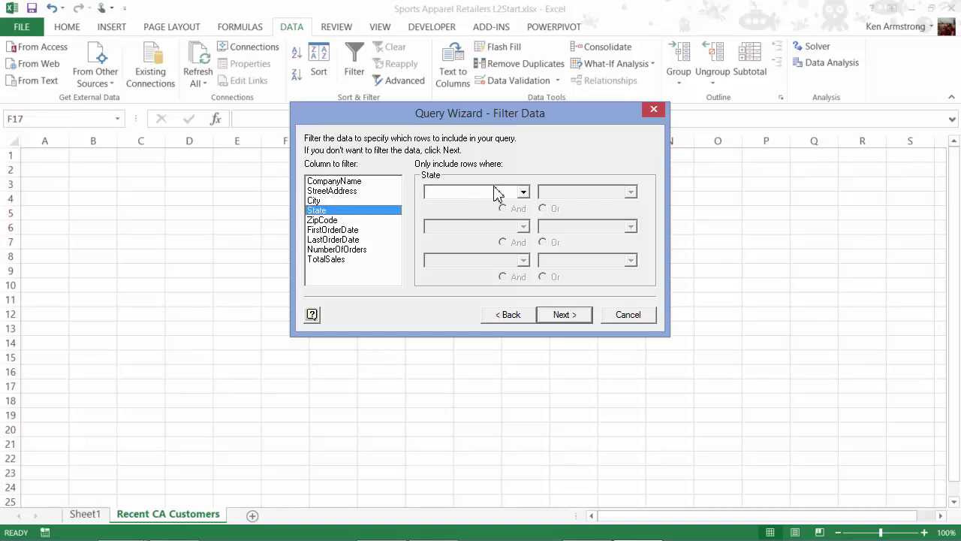
left_click(523, 192)
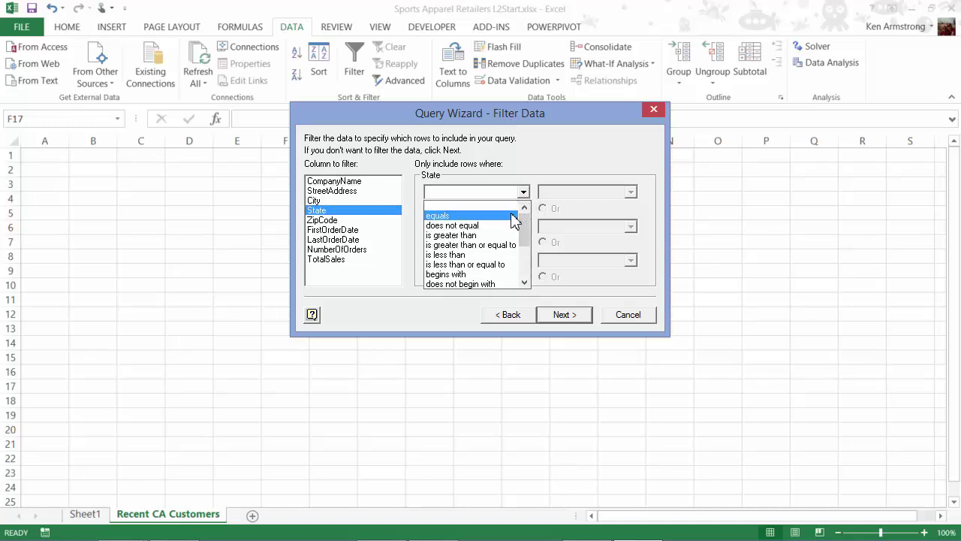
left_click(514, 218)
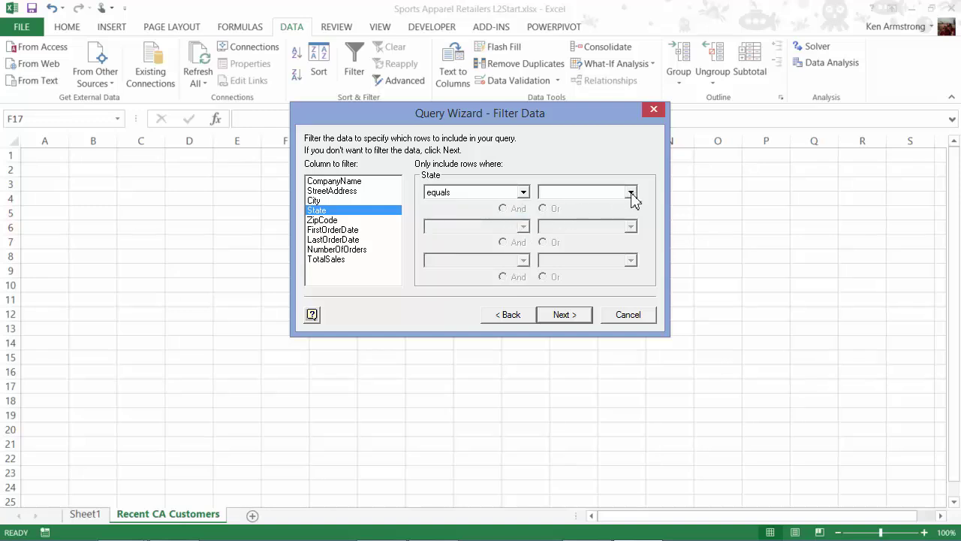
left_click(631, 193)
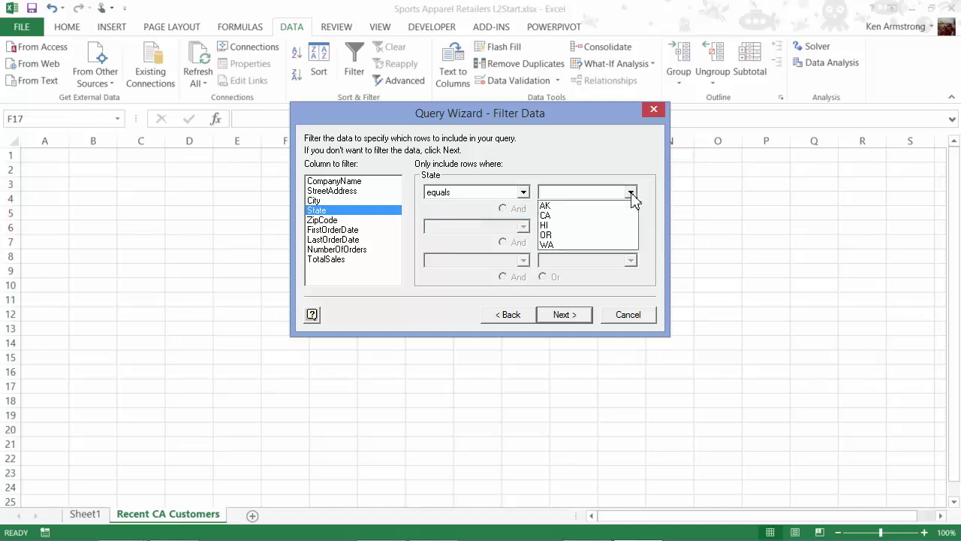
left_click(607, 217)
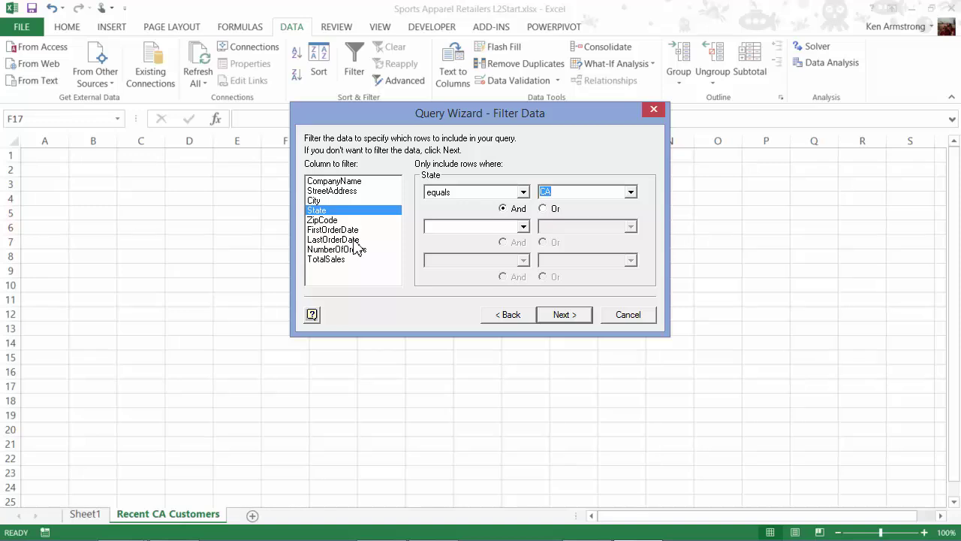
Step: Filter LastOrderDate greater than 2014-07-17 and less than 2015-07-17, then continue to sorting
left_click(354, 240)
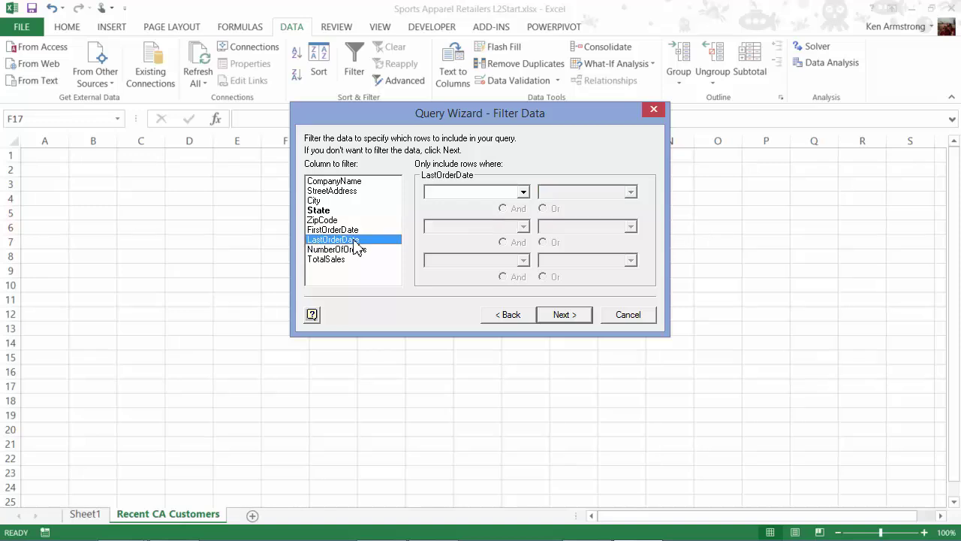
left_click(525, 193)
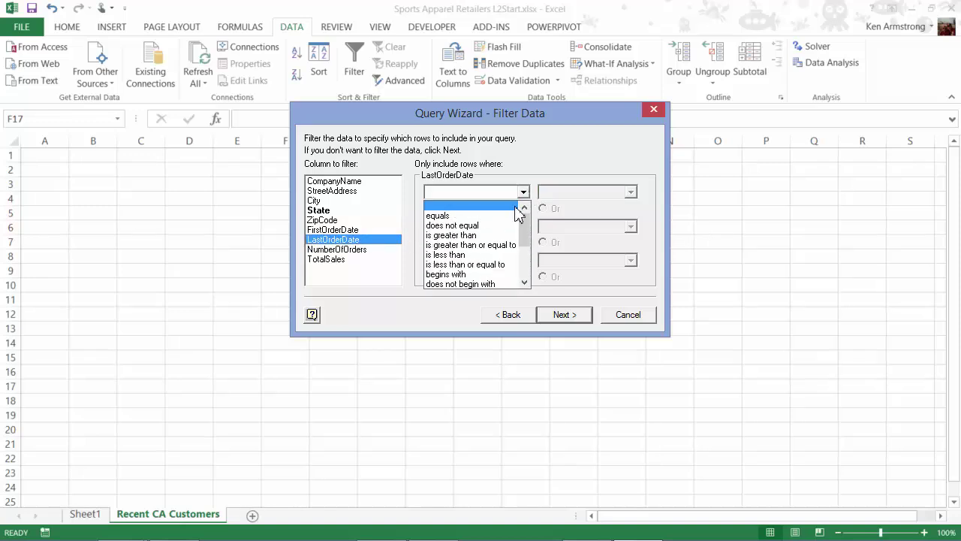
left_click(507, 236)
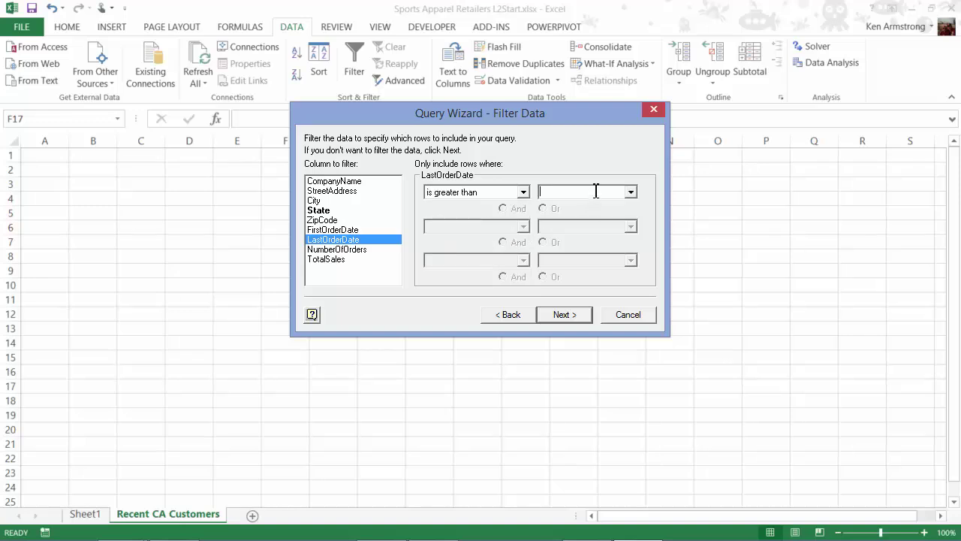
type("2014-07-1")
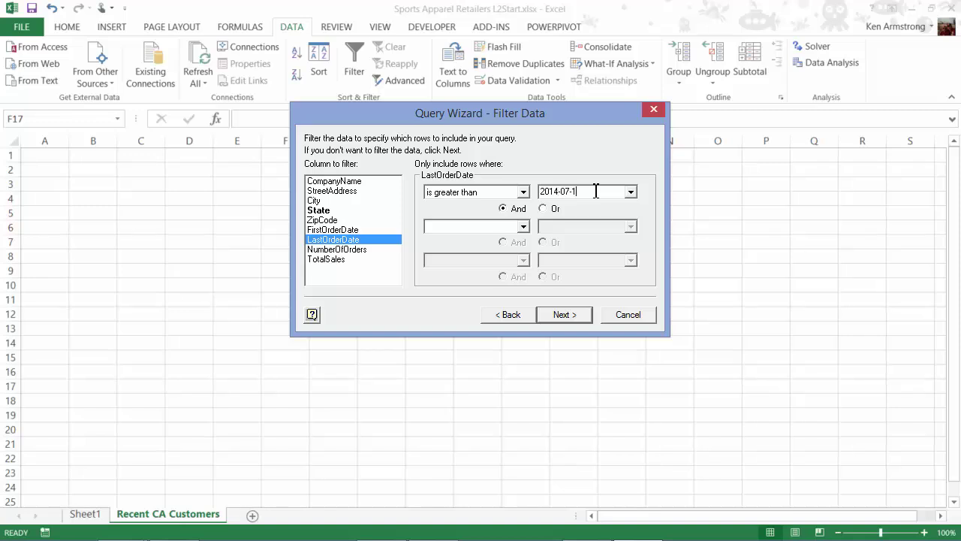
type("7")
left_click(525, 228)
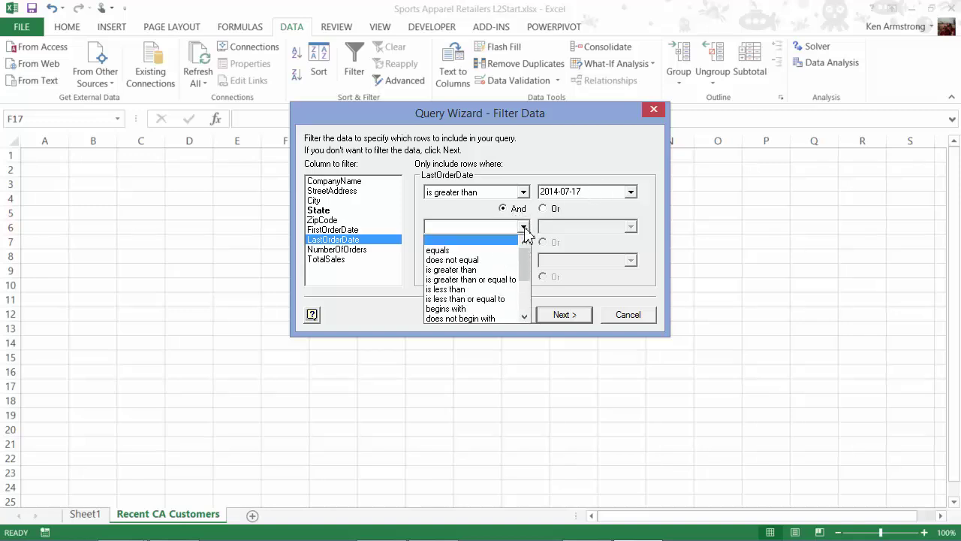
left_click(515, 290)
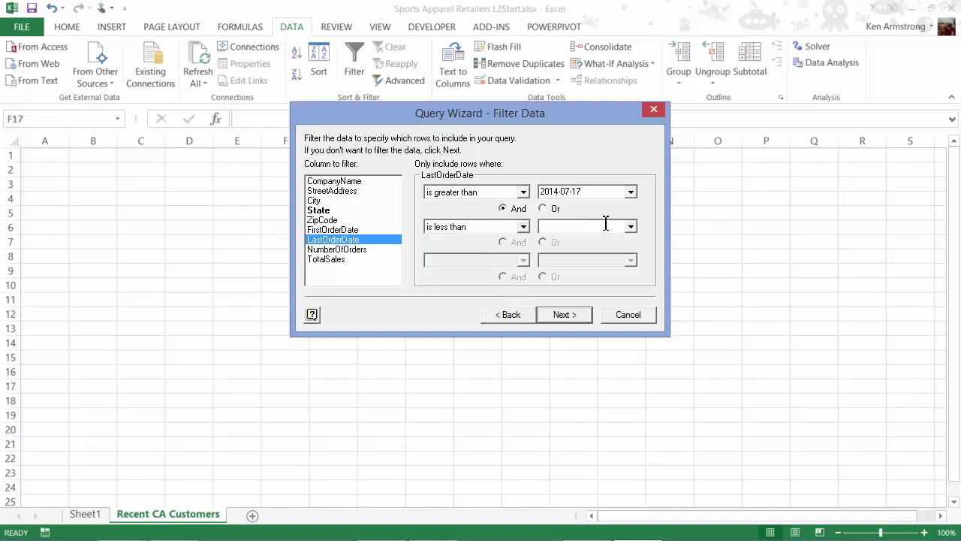
type("2015-07-17")
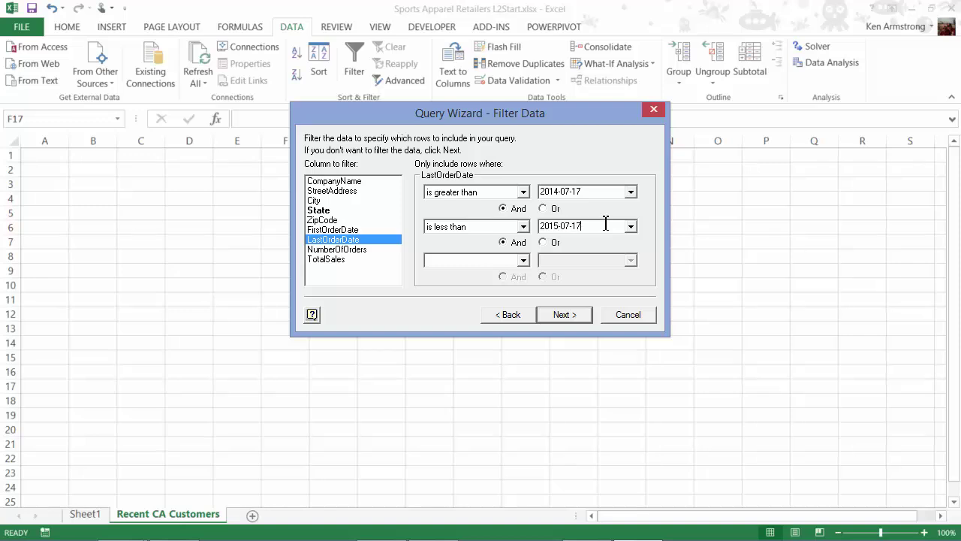
left_click(569, 319)
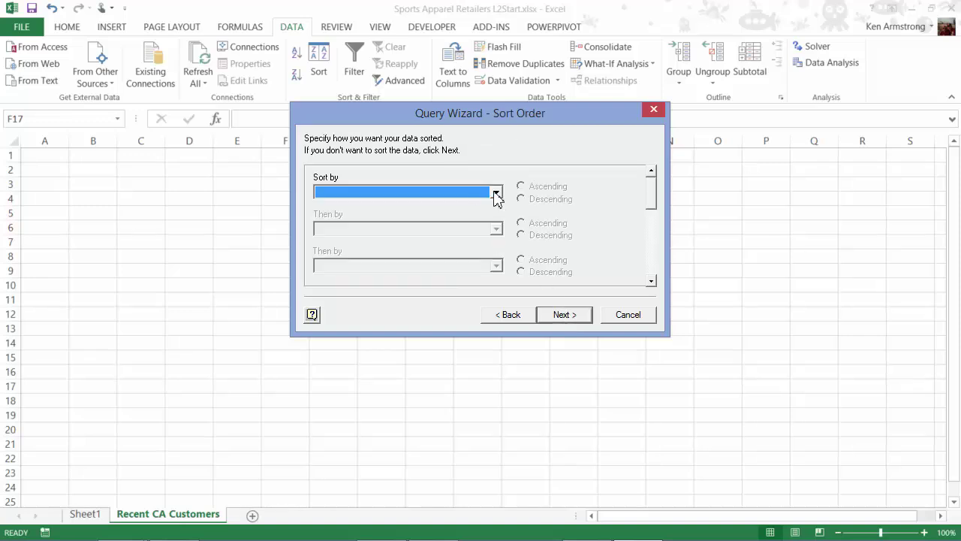
Step: Sort the query results by City, then by CompanyName, both ascending
left_click(496, 194)
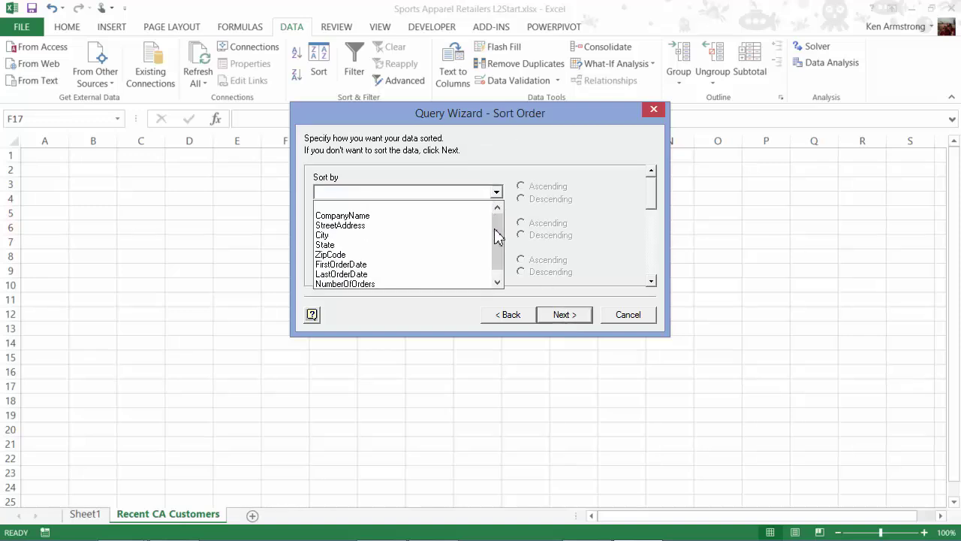
left_click(372, 235)
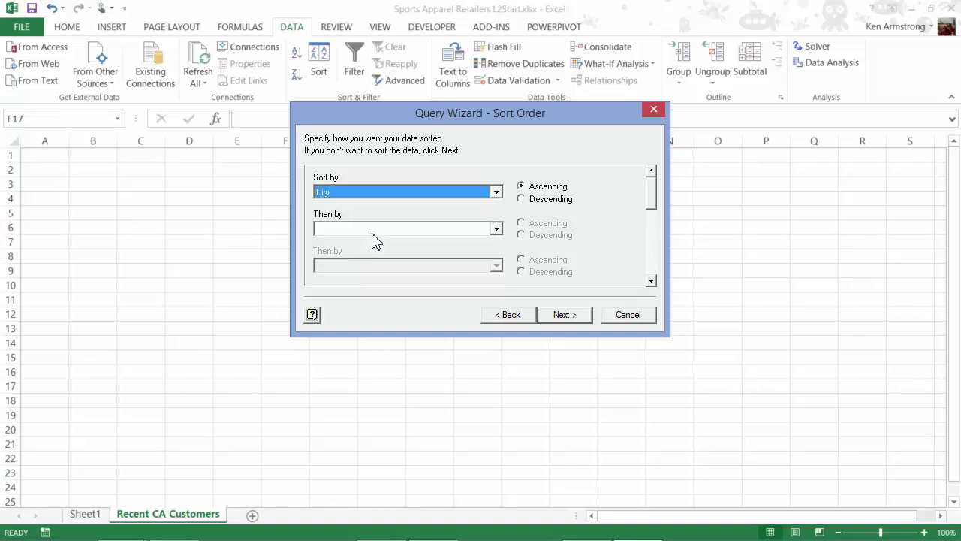
left_click(495, 233)
left_click(472, 254)
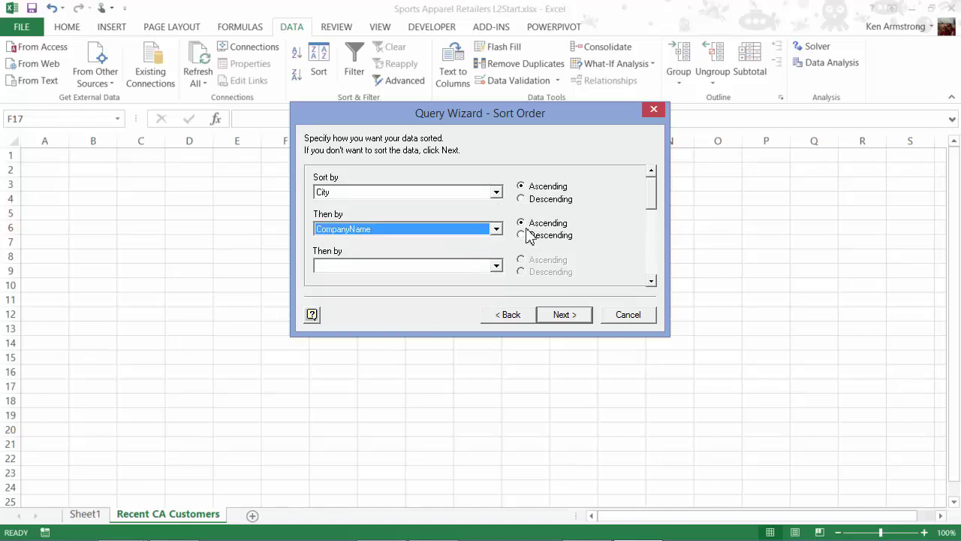
Step: Save the query definition as a .dqy file in the Queries folder
left_click(569, 318)
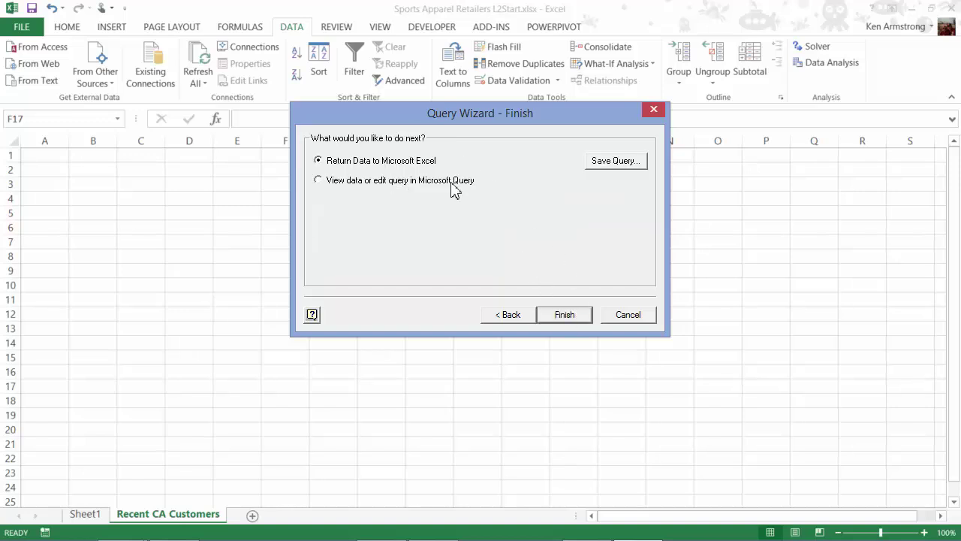
left_click(601, 165)
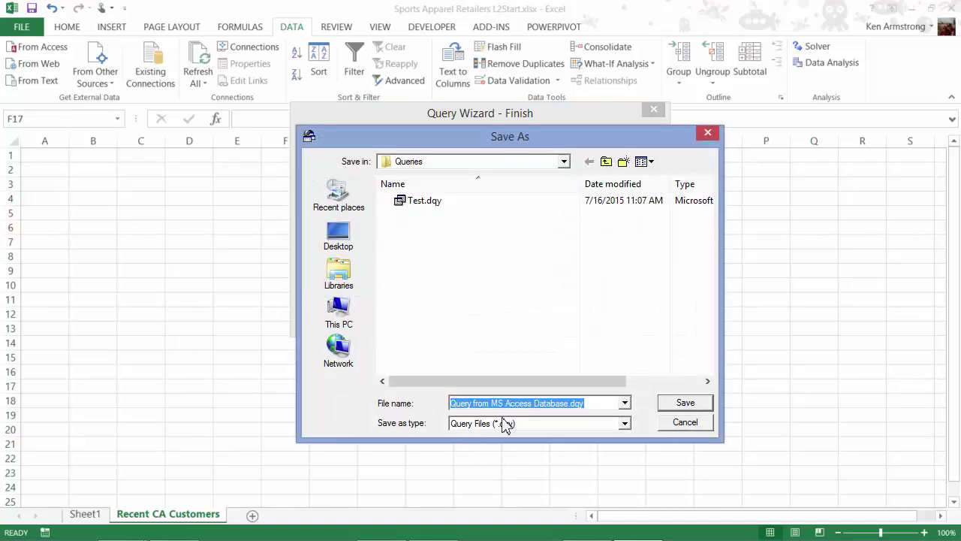
type("Kens Awesome Query")
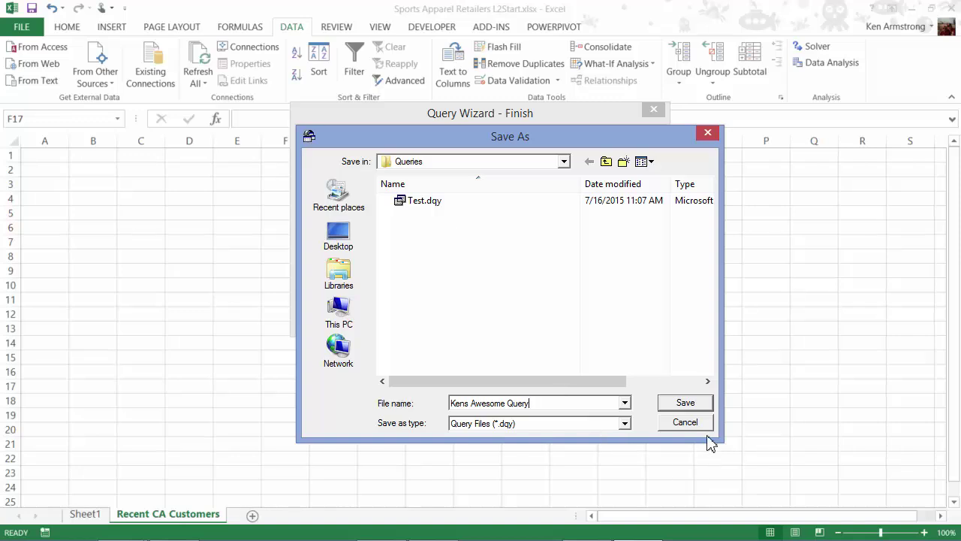
left_click(686, 403)
Step: Finish the query and import the results as a table at =$A$1
left_click(587, 316)
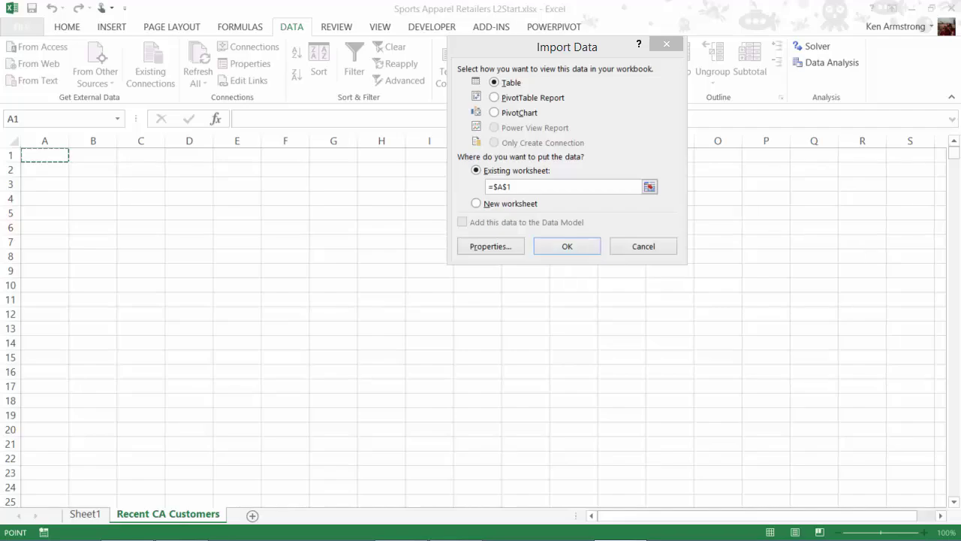
left_click(552, 248)
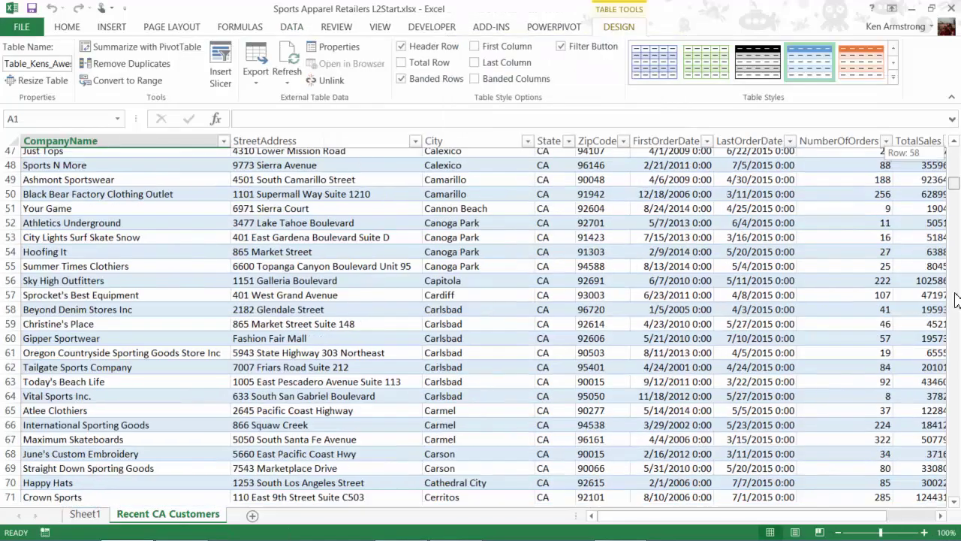
left_click_drag(956, 300, 956, 274)
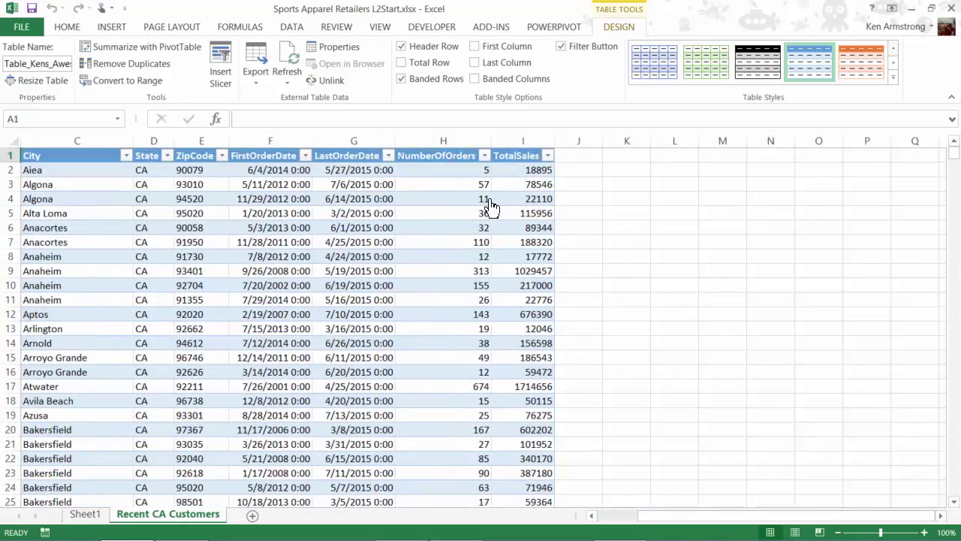
Step: Inspect the LastOrderDate filter's date groups without changes, then select cell K1
left_click(388, 156)
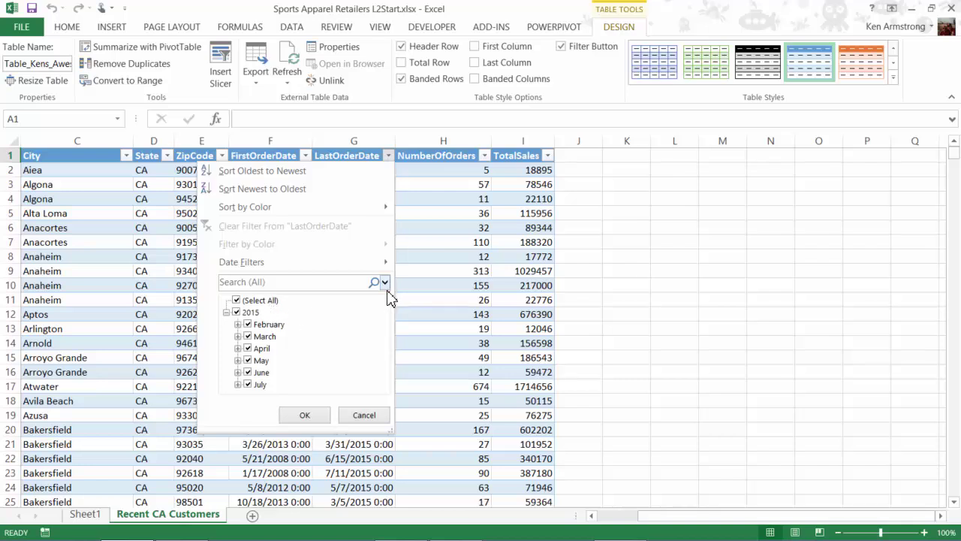
left_click(226, 312)
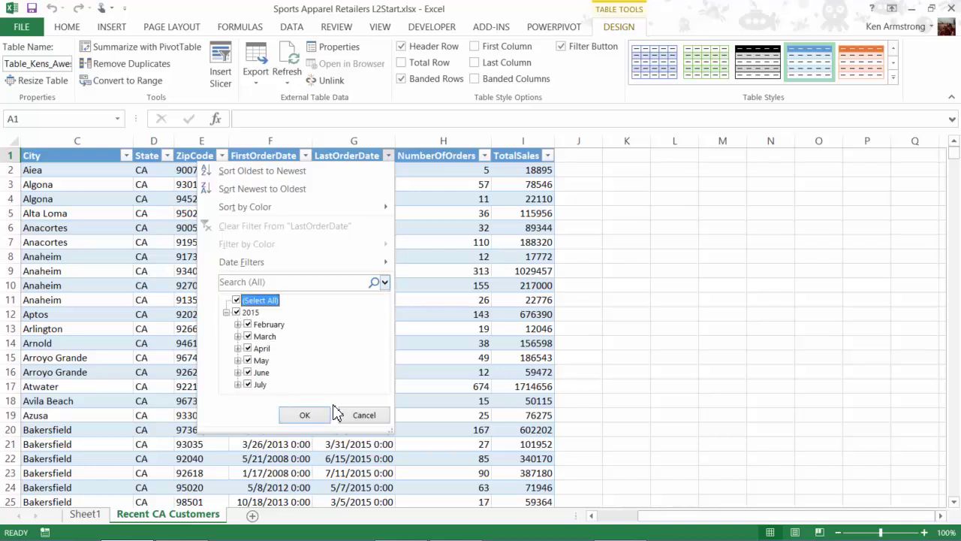
left_click(305, 417)
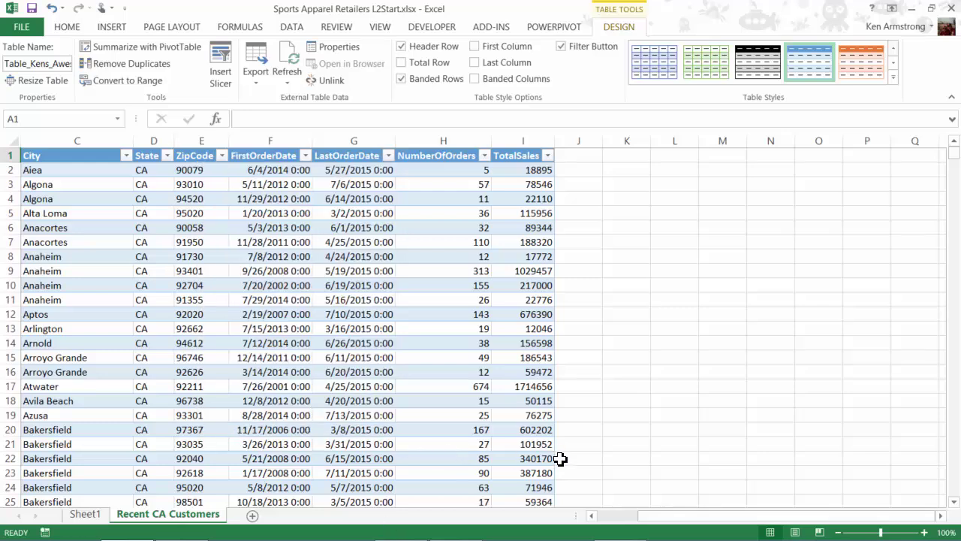
left_click(626, 155)
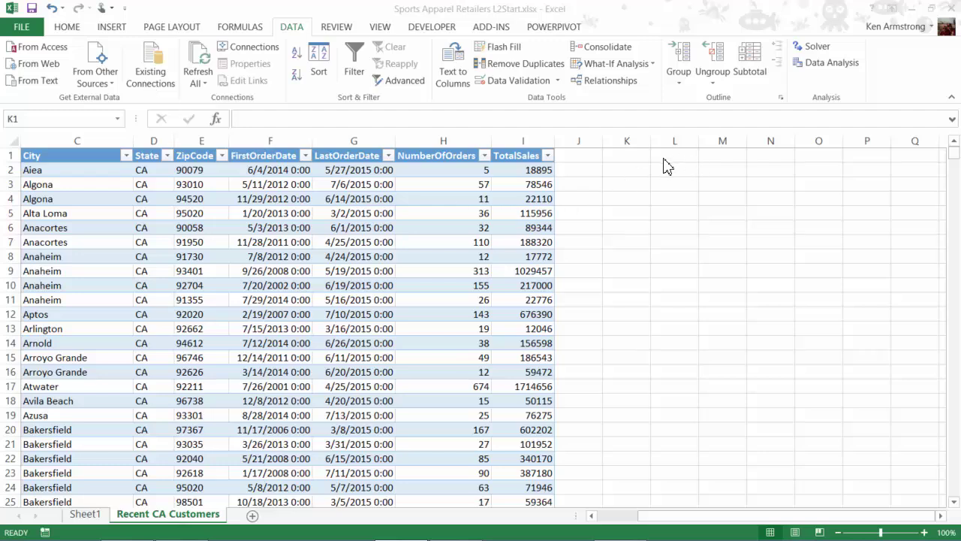
Step: Import the saved query connection from Existing Connections as a table at =$K$1
left_click(625, 158)
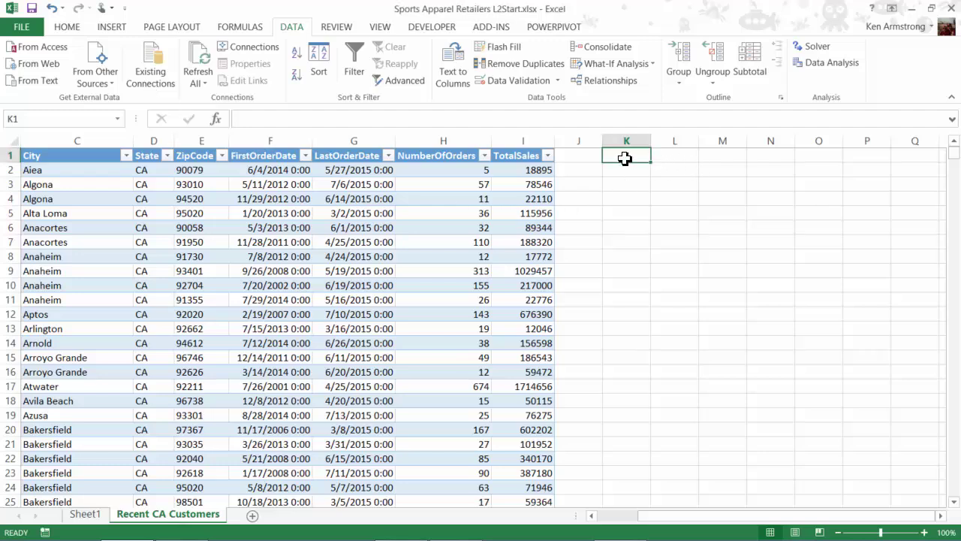
left_click(152, 75)
left_click(412, 244)
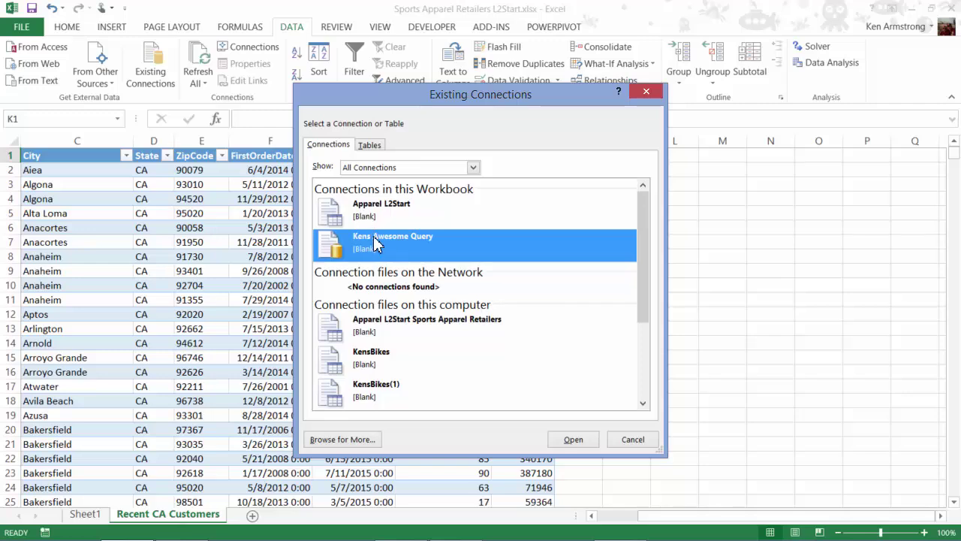
left_click(573, 440)
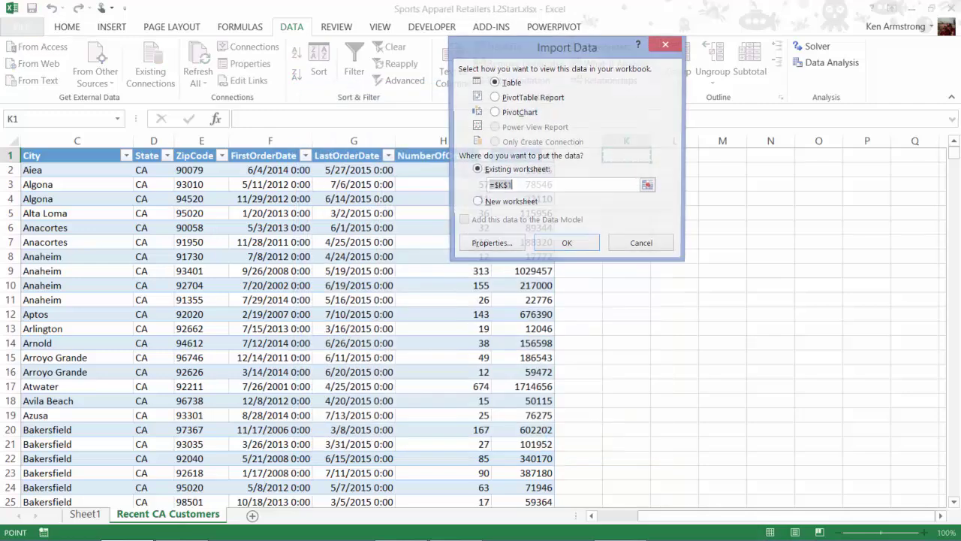
left_click(546, 242)
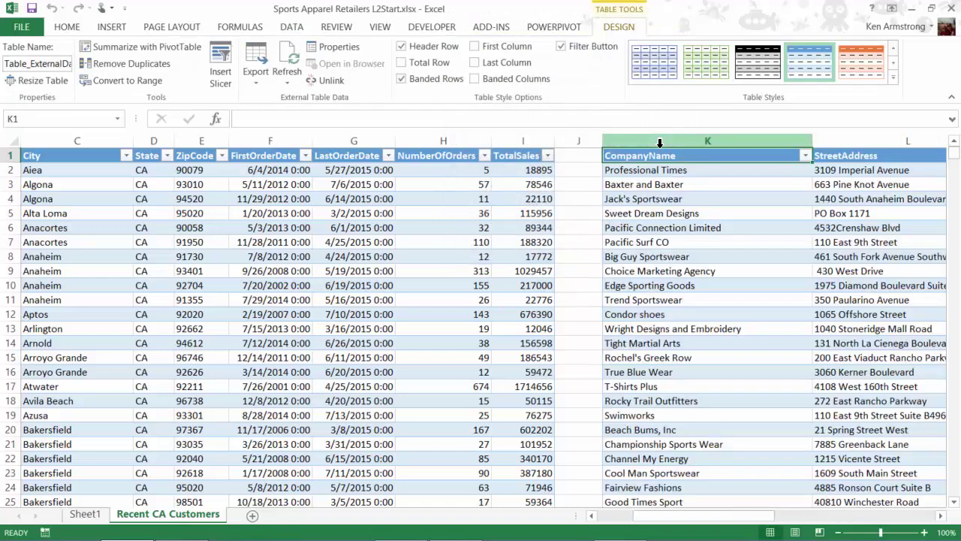
left_click_drag(665, 140, 720, 140)
Step: Delete the duplicate table's columns, keeping only the original table
right_click(718, 139)
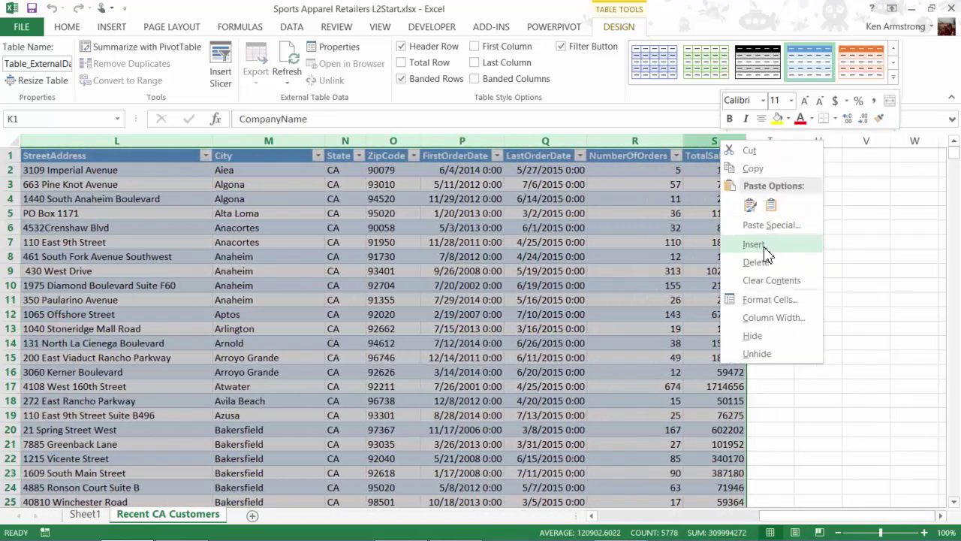
left_click(770, 259)
left_click(380, 182)
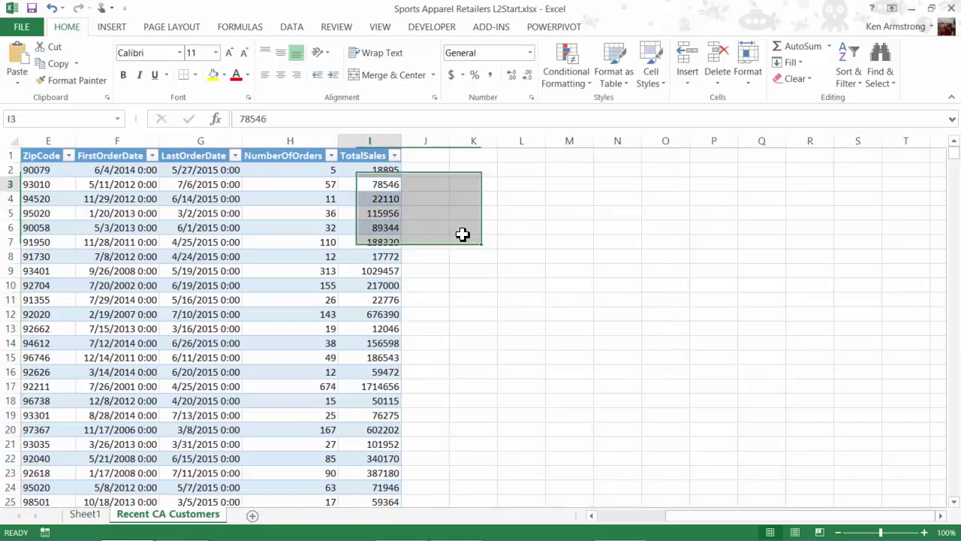
Step: Check the full timestamps in F2 and G2 (5/27/2015 12:00:00 AM), then scroll to the empty columns
key("Left")
key("Left")
key("Left")
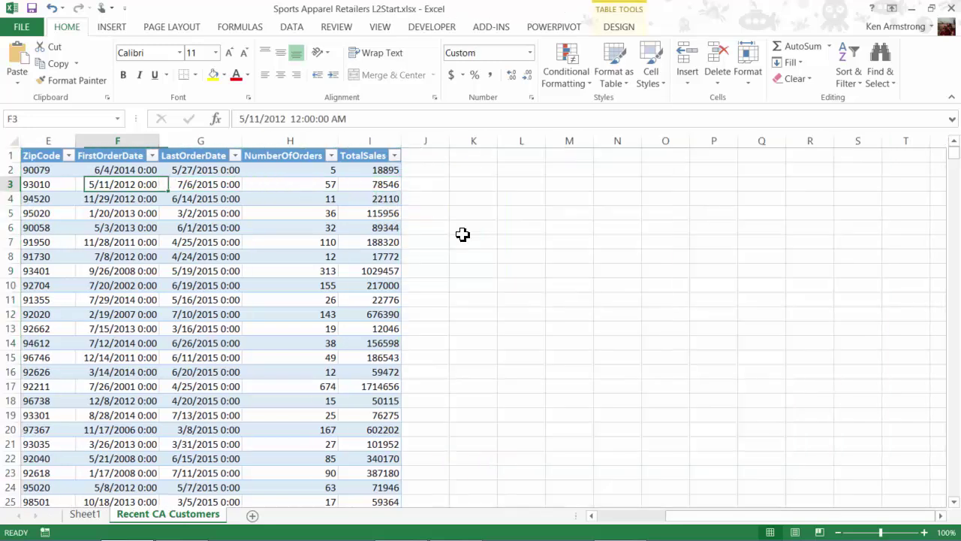
key("Up")
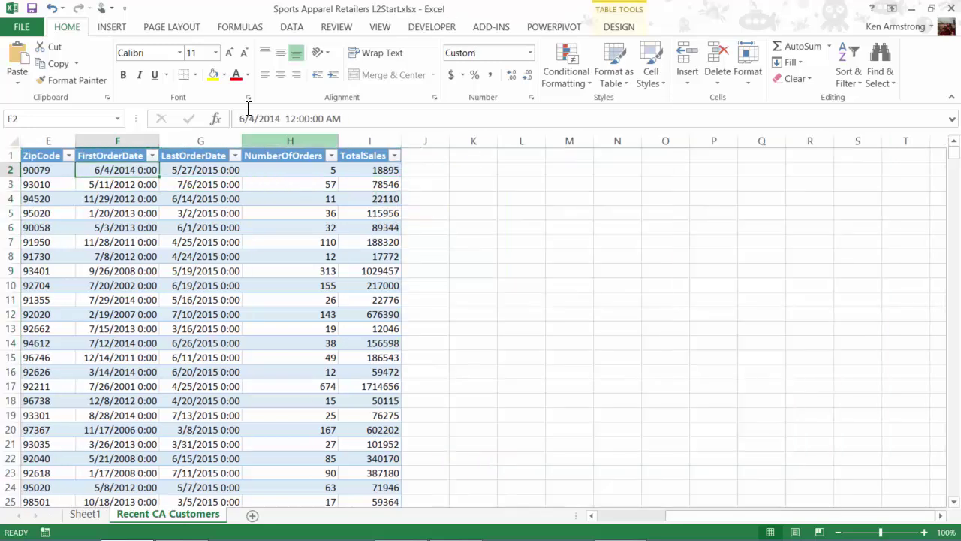
left_click(592, 516)
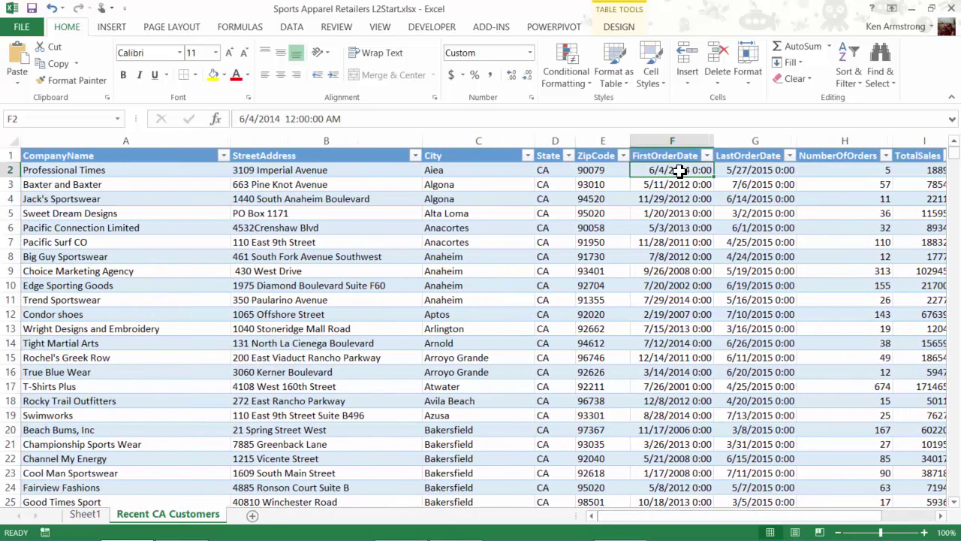
left_click(368, 120)
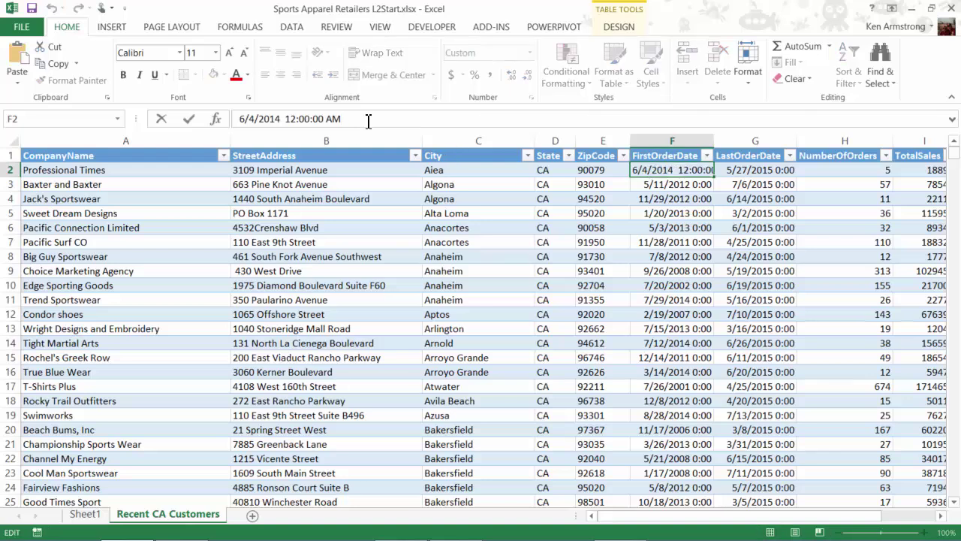
left_click(744, 170)
left_click(307, 119)
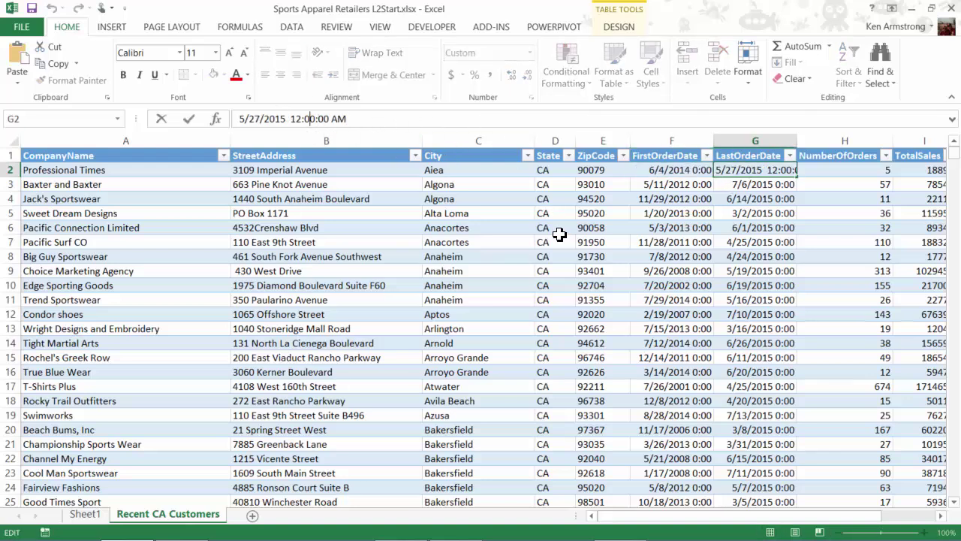
left_click(940, 515)
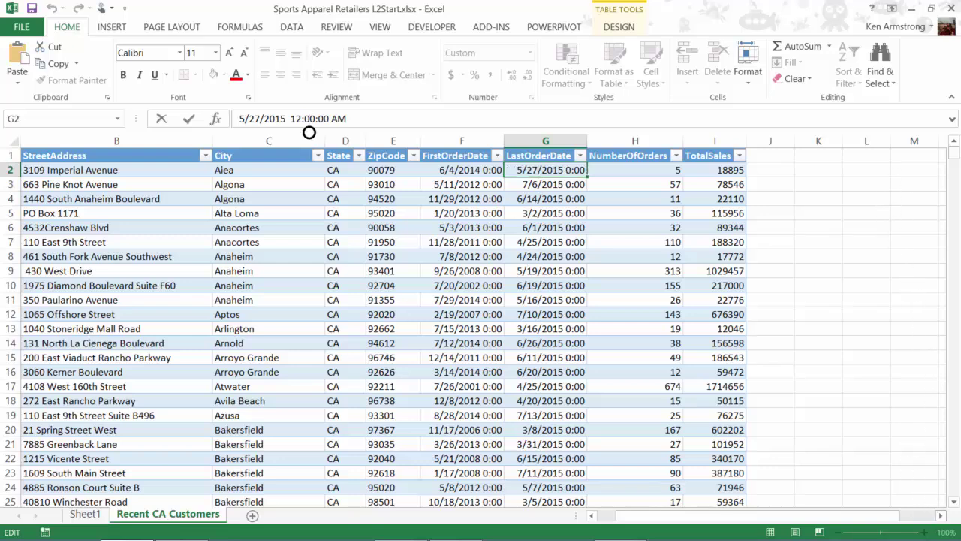
left_click(940, 515)
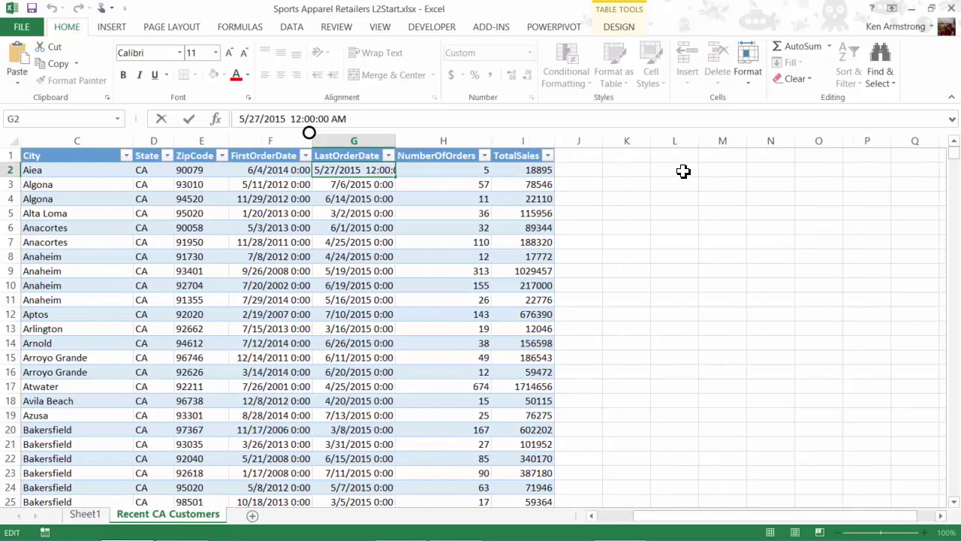
Step: Enter 1 in M1 and the formula =M1 in N1
left_click(719, 157)
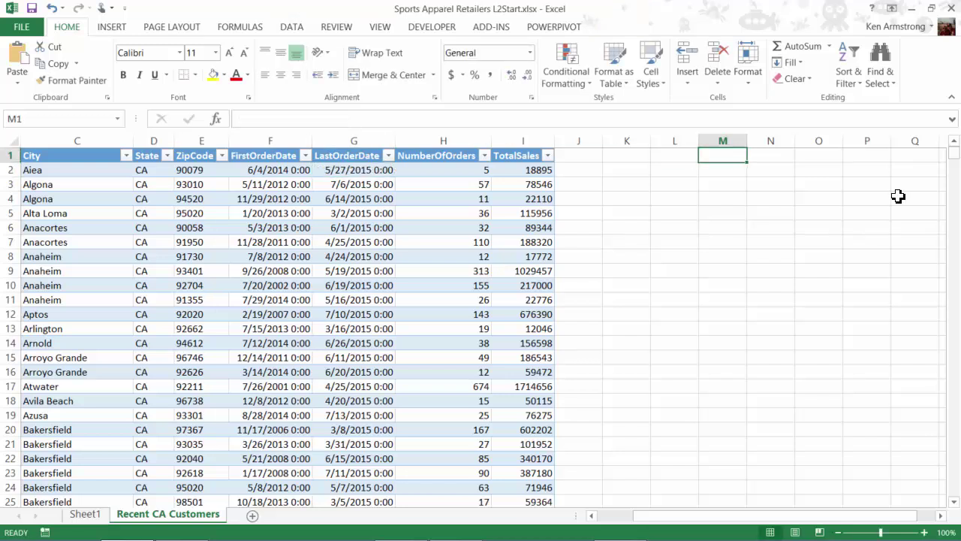
type("1")
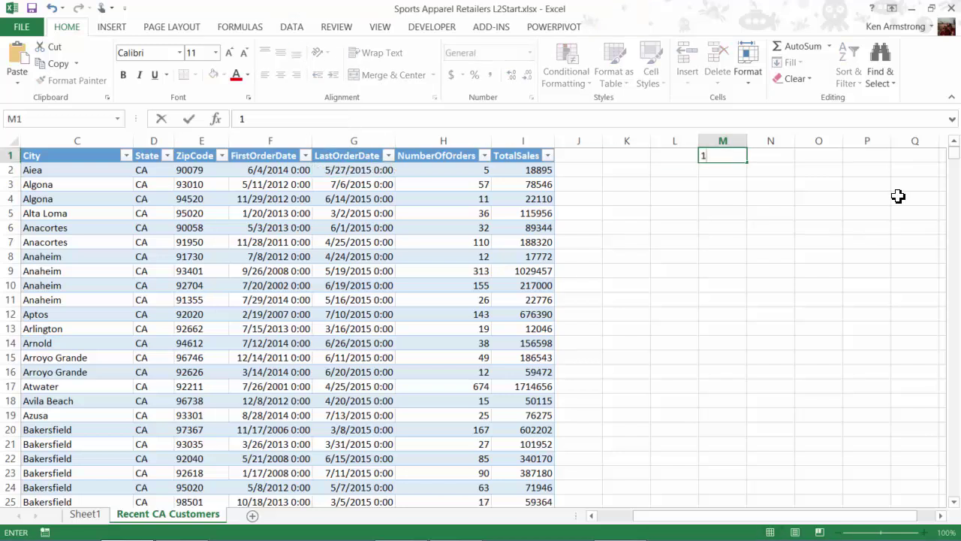
key("Tab")
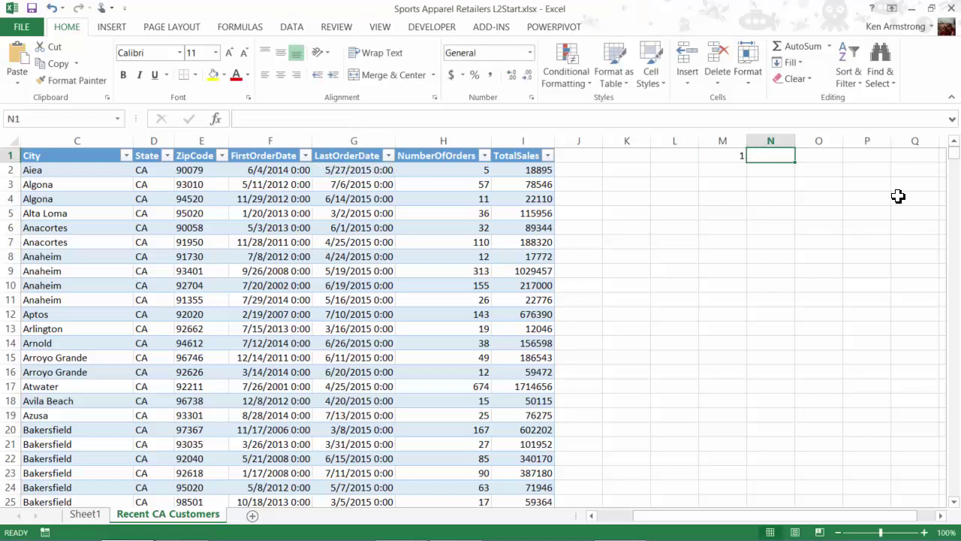
type("=")
key("Left")
key("ctrl+Return")
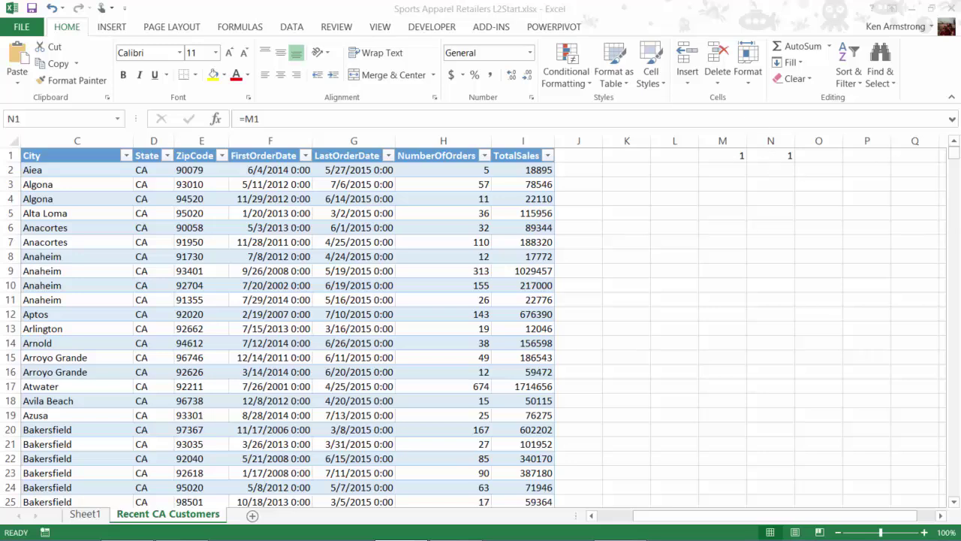
Step: Format N1 with the 3/14/12 1:30 PM date-time format and widen column N
right_click(775, 156)
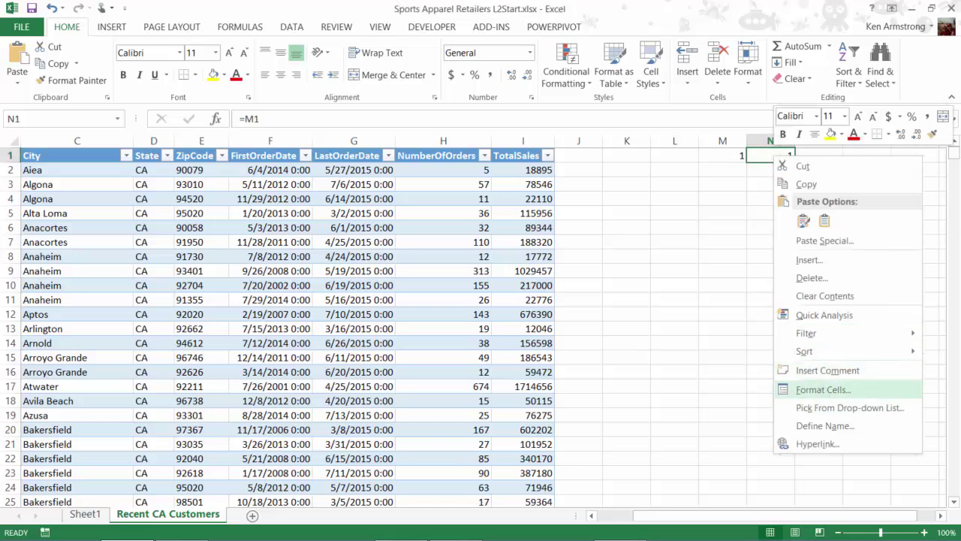
left_click(833, 397)
left_click(656, 290)
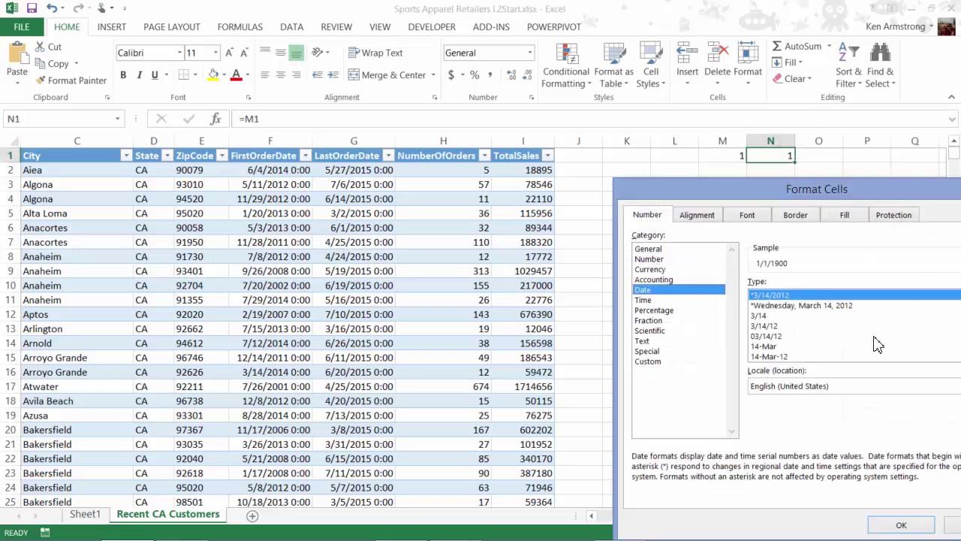
left_click_drag(818, 186, 623, 145)
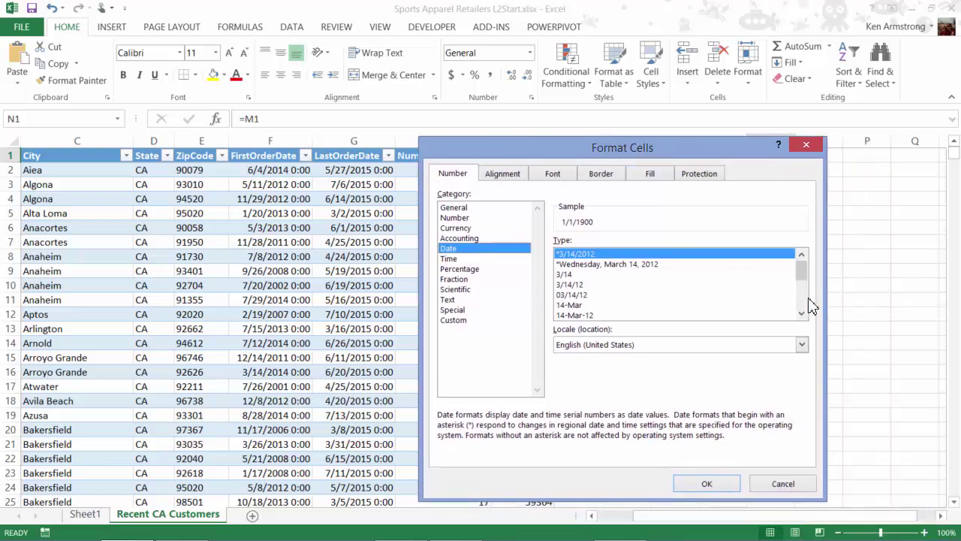
left_click(802, 305)
left_click(652, 308)
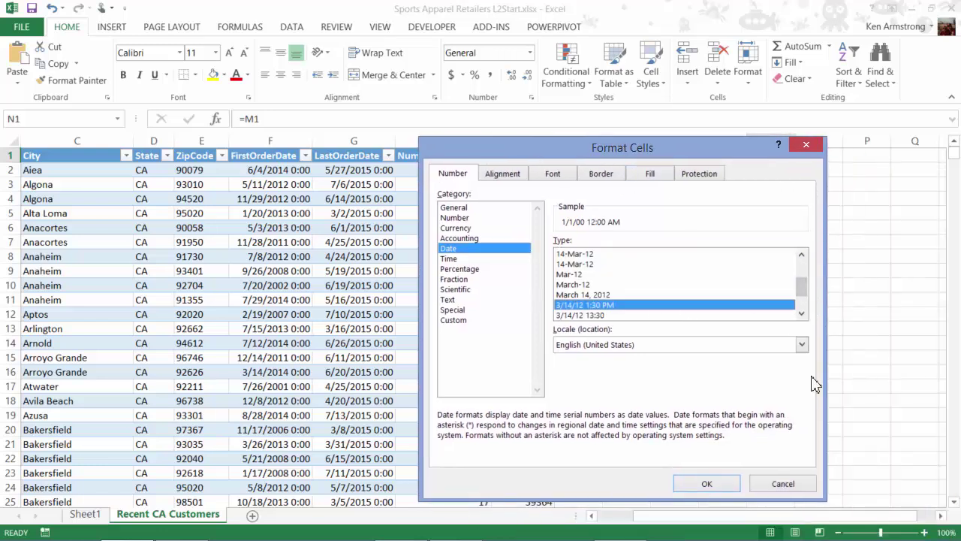
left_click(710, 484)
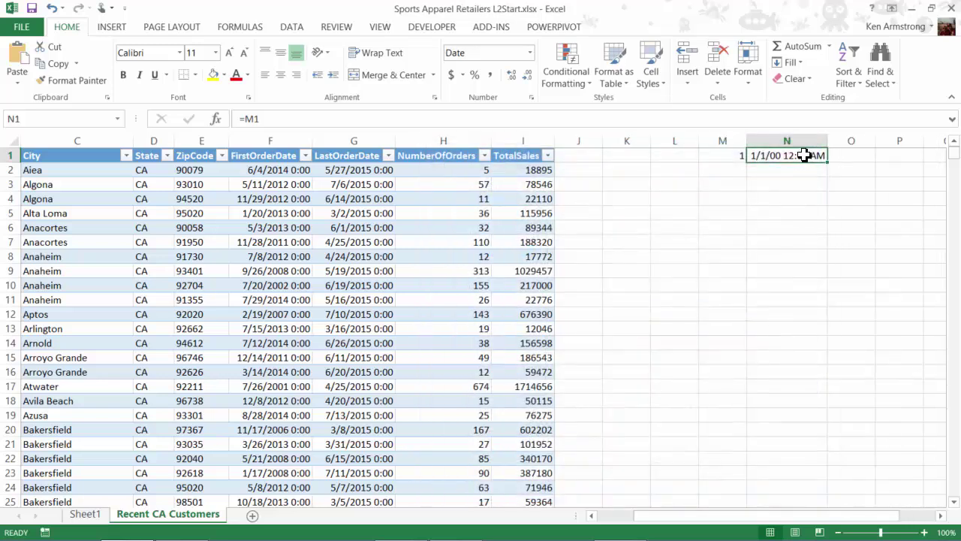
left_click_drag(828, 141, 845, 141)
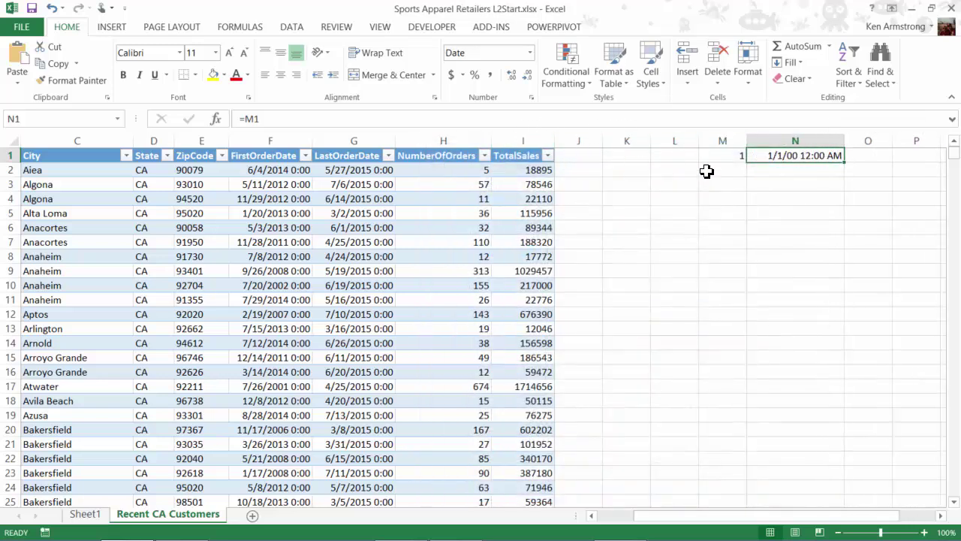
Step: Change N1's custom format code from m/d/yy to m/d/yyyy so it shows 1/1/1900 12:00 AM
right_click(808, 158)
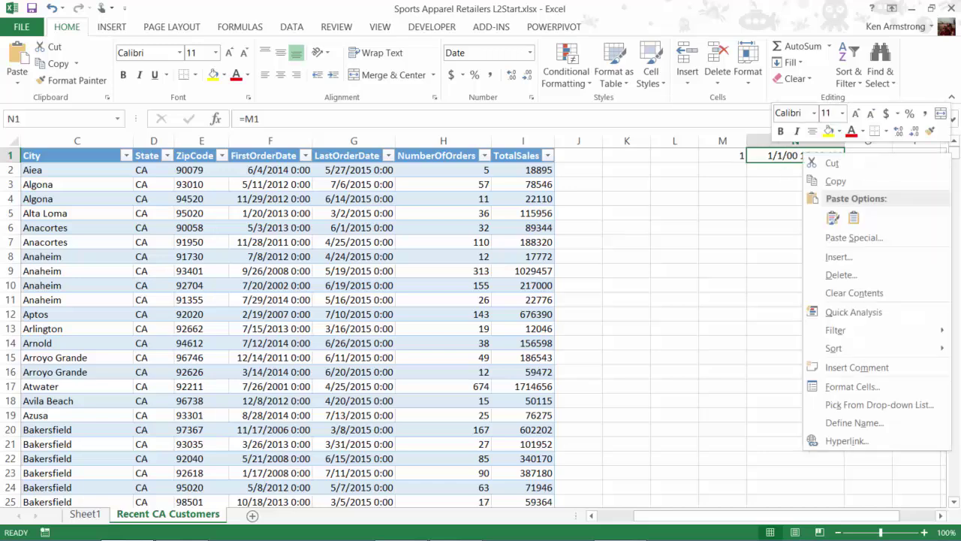
left_click(854, 387)
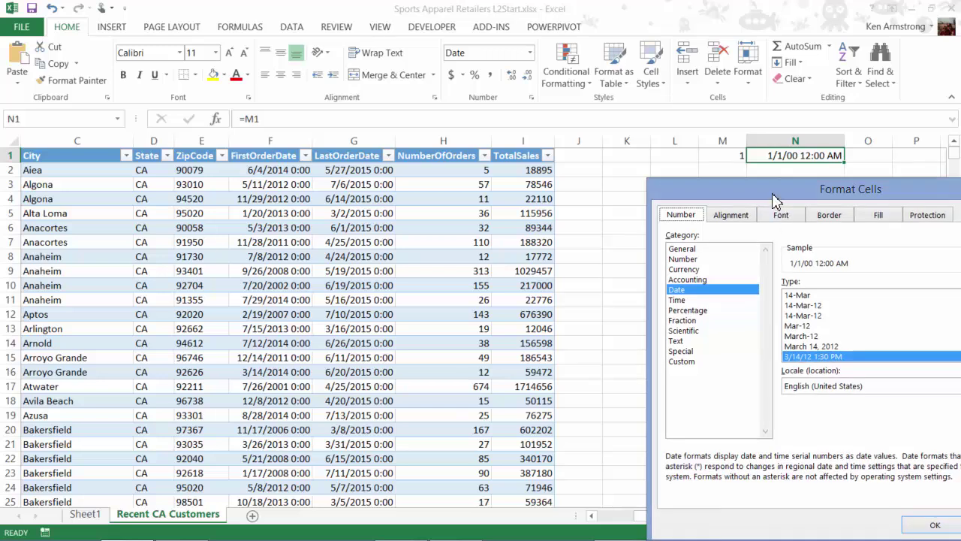
left_click_drag(772, 197, 538, 116)
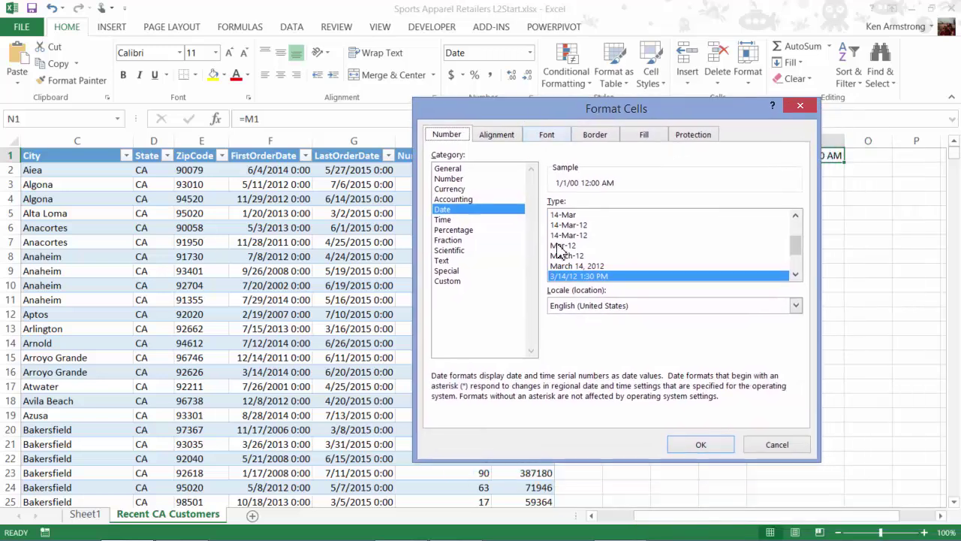
left_click(451, 282)
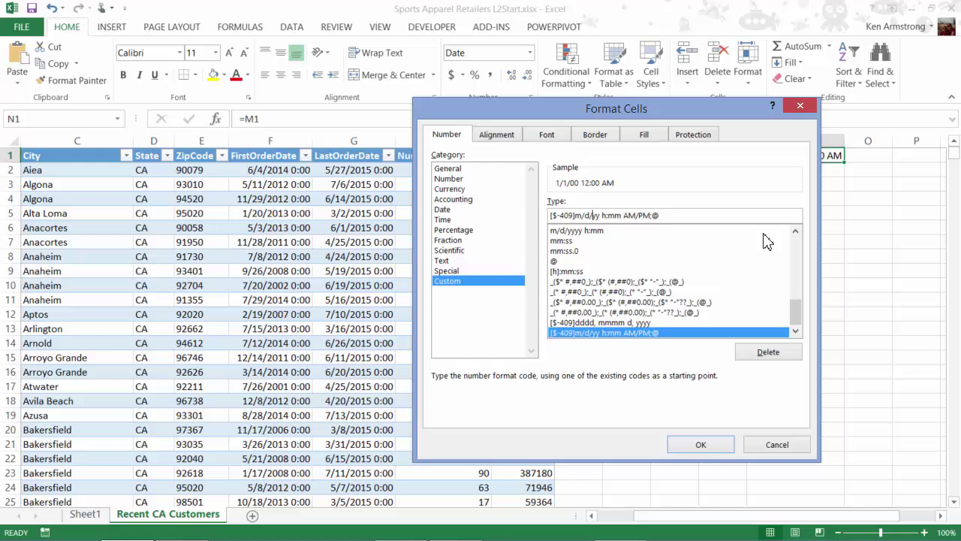
type("yy")
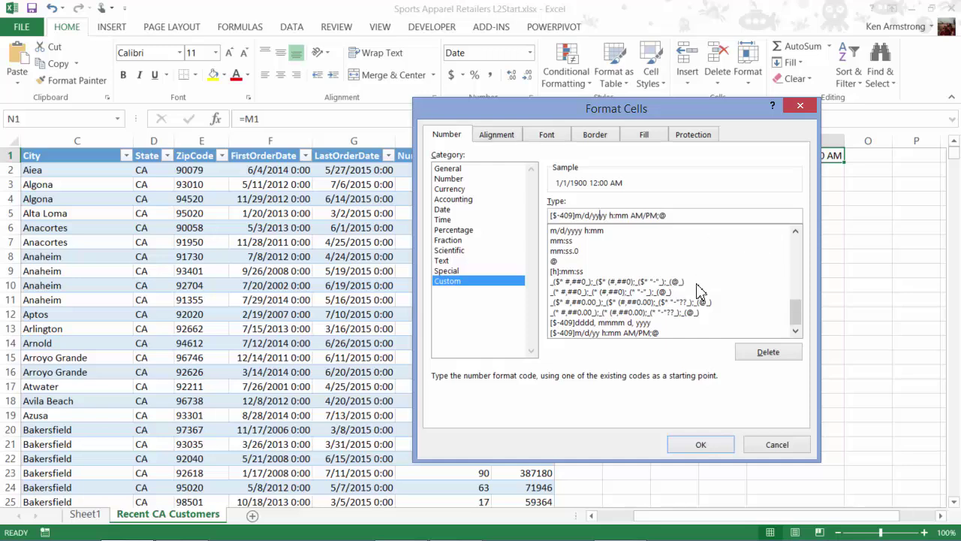
left_click(700, 444)
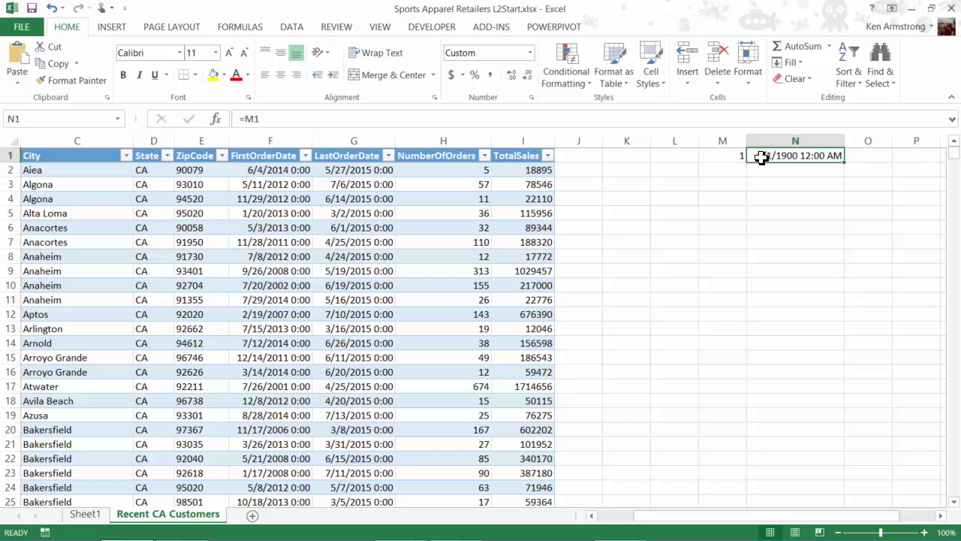
Step: Enter 2, 3, 100, 1000 and 10000 in M2:M6
left_click(739, 170)
type("2")
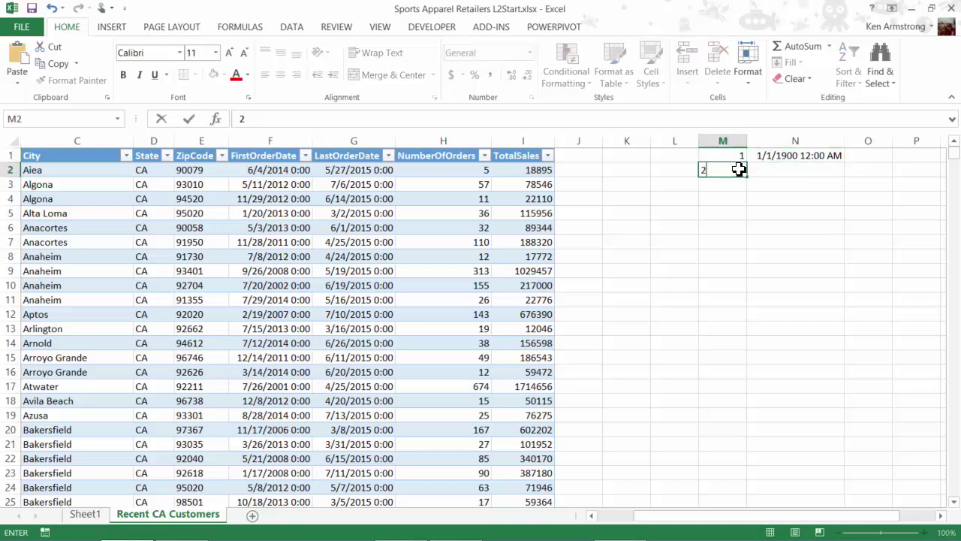
key("Return")
type("3")
key("Return")
type("100")
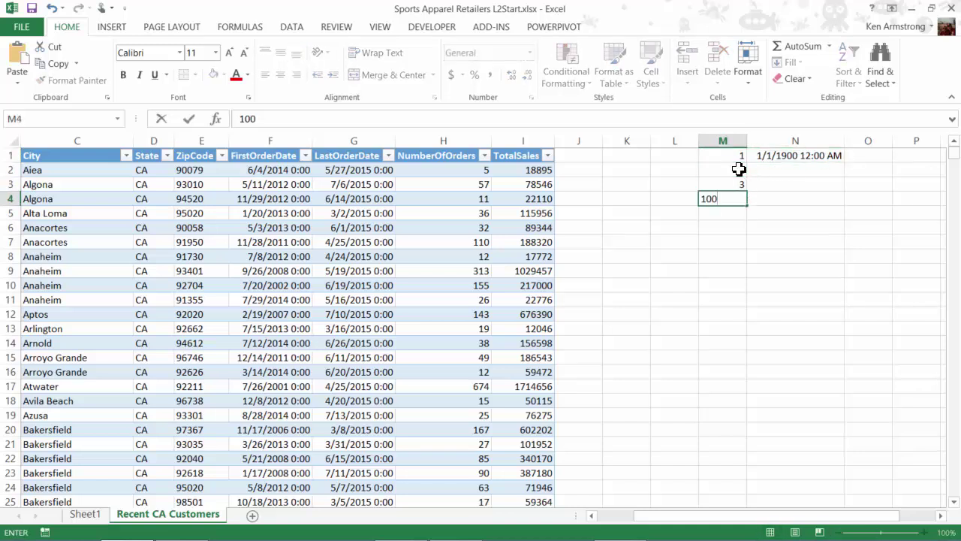
key("Return")
type("1000")
key("Return")
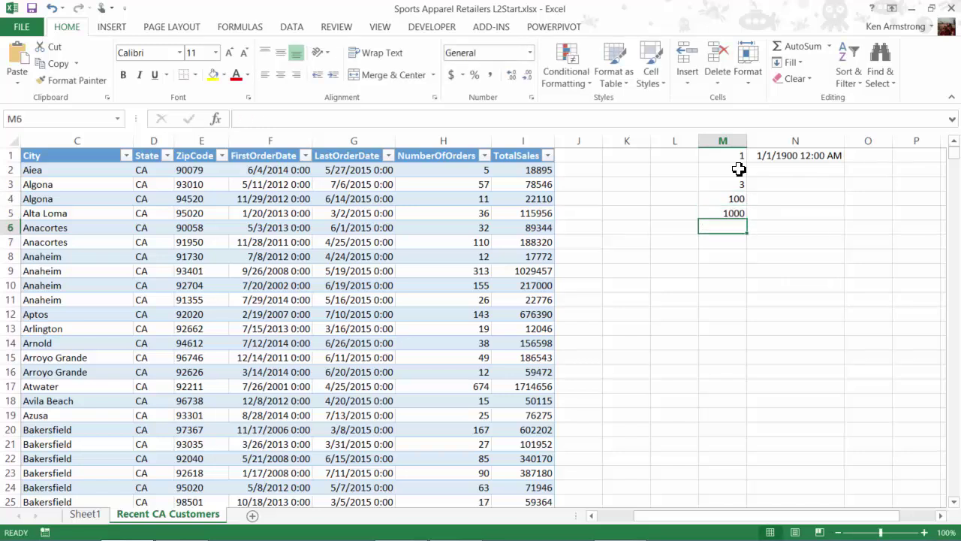
type("10000")
key("Return")
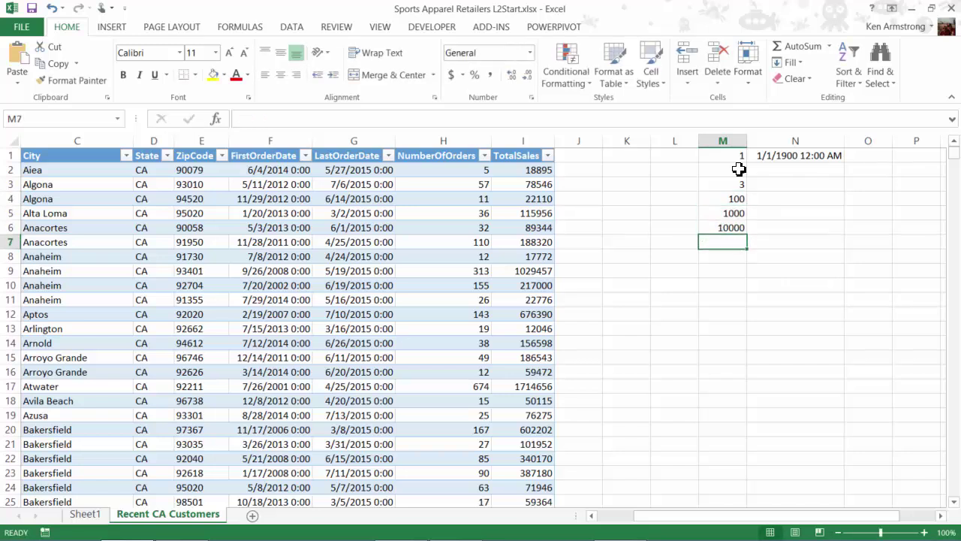
Step: Fill N1's formula down to N6, check each copied formula, and select M1:M6 and N1:N6
left_click(826, 156)
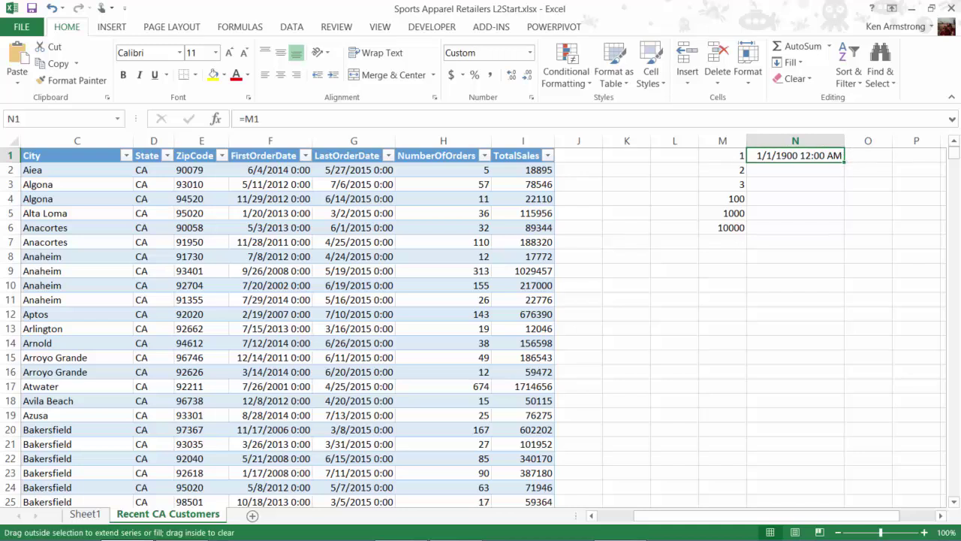
double_click(844, 160)
left_click(799, 171)
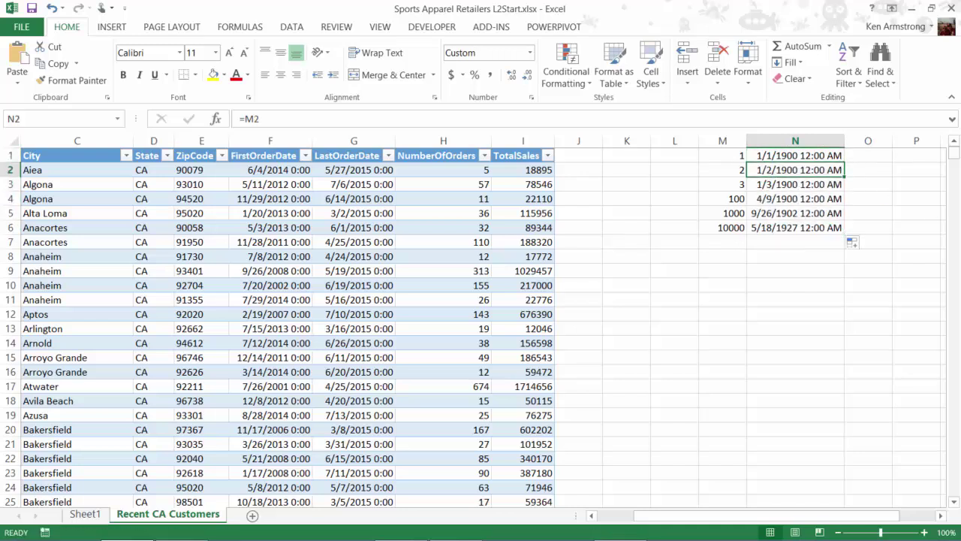
left_click(797, 184)
left_click(796, 199)
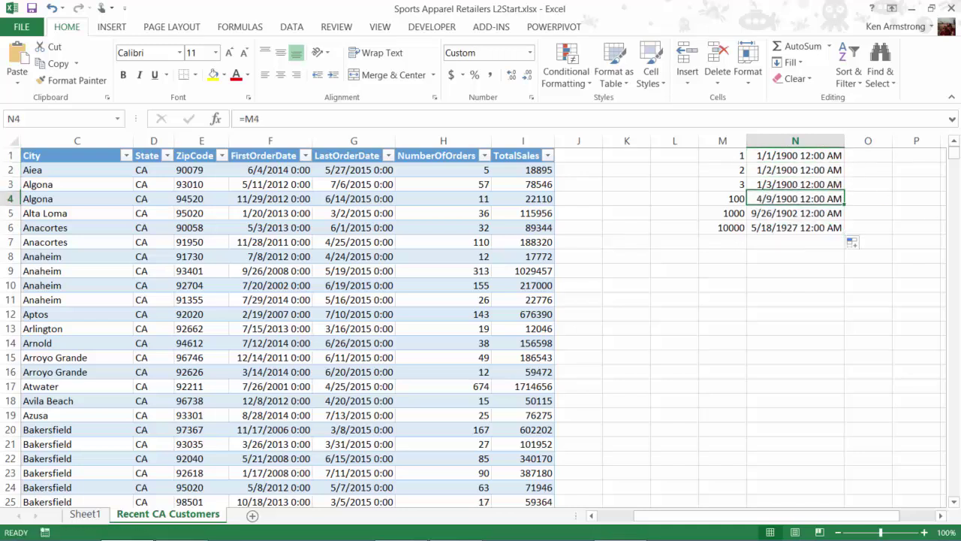
left_click(796, 214)
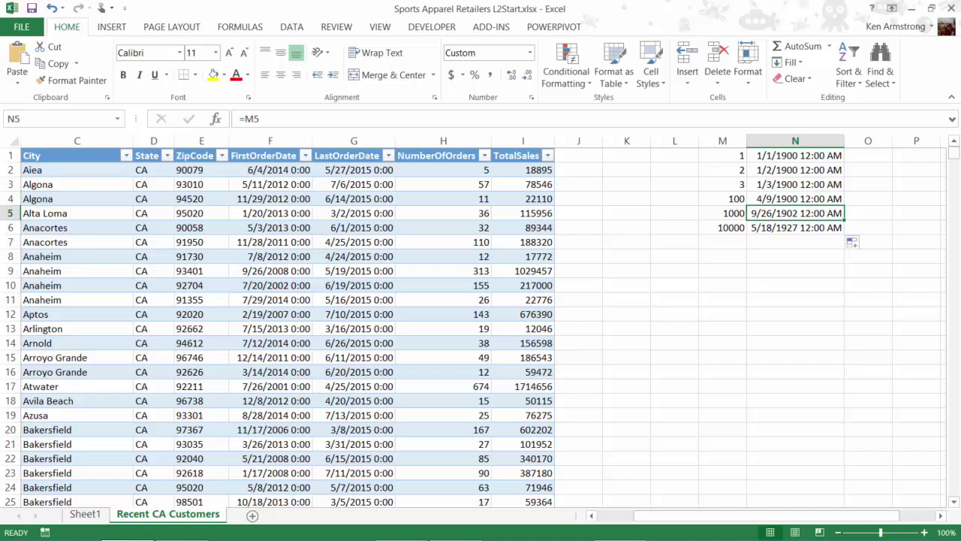
left_click(796, 228)
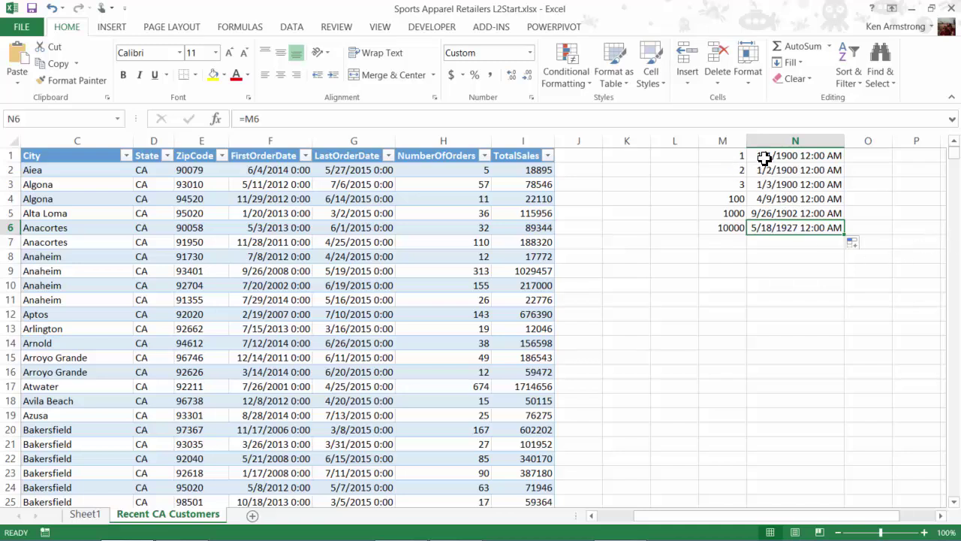
left_click_drag(730, 155, 730, 229)
left_click_drag(811, 157, 808, 222)
Step: Change M2 to 2.5 and inspect the resulting date and time in N2
left_click(740, 173)
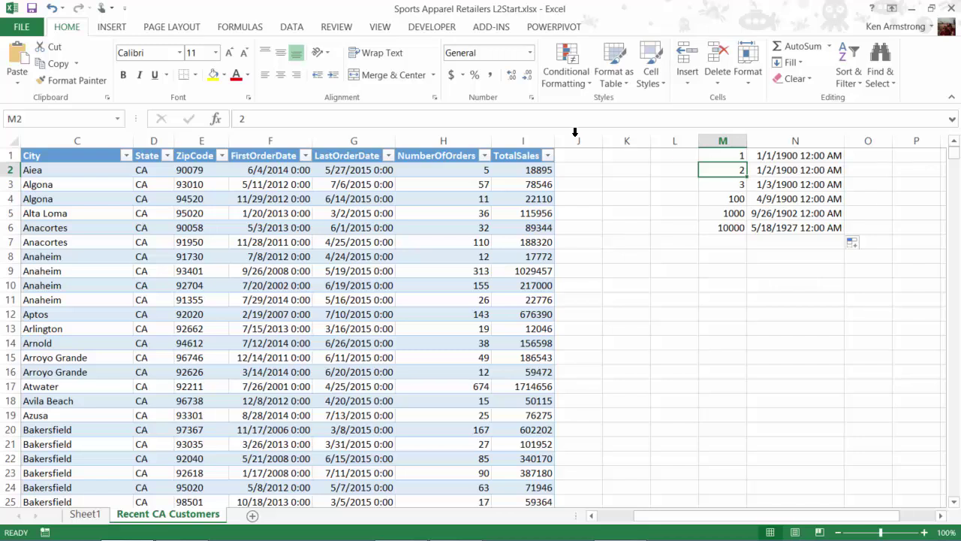
key("F2")
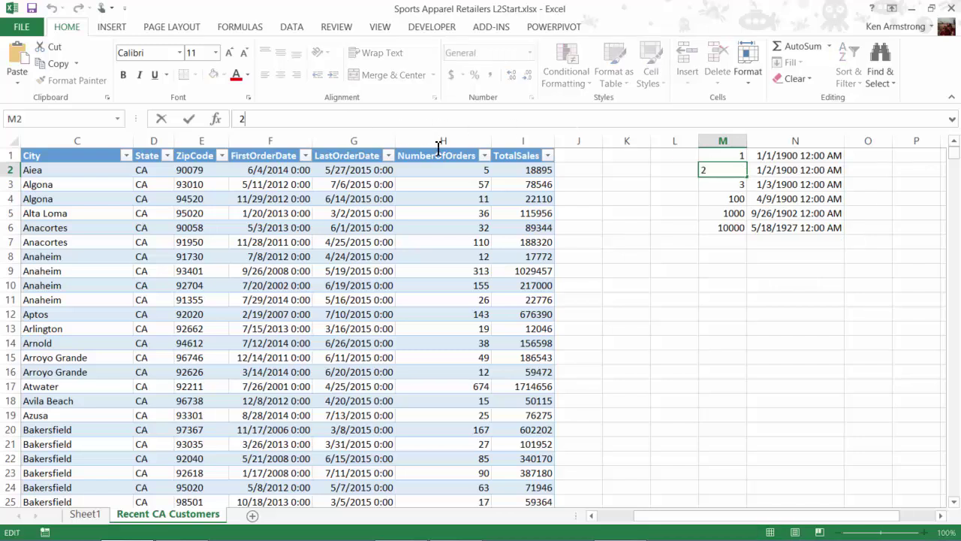
type(".5")
key("ctrl+Return")
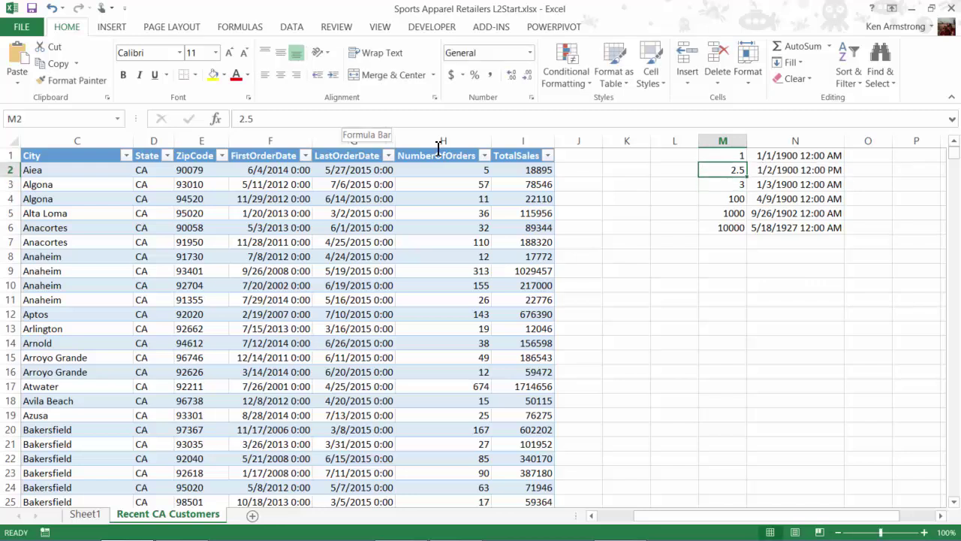
key("Right")
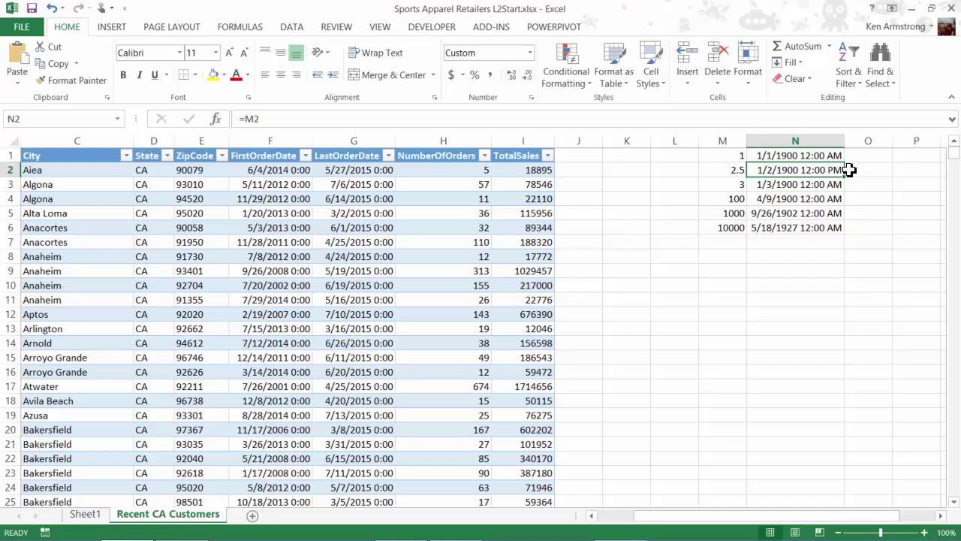
key("Left")
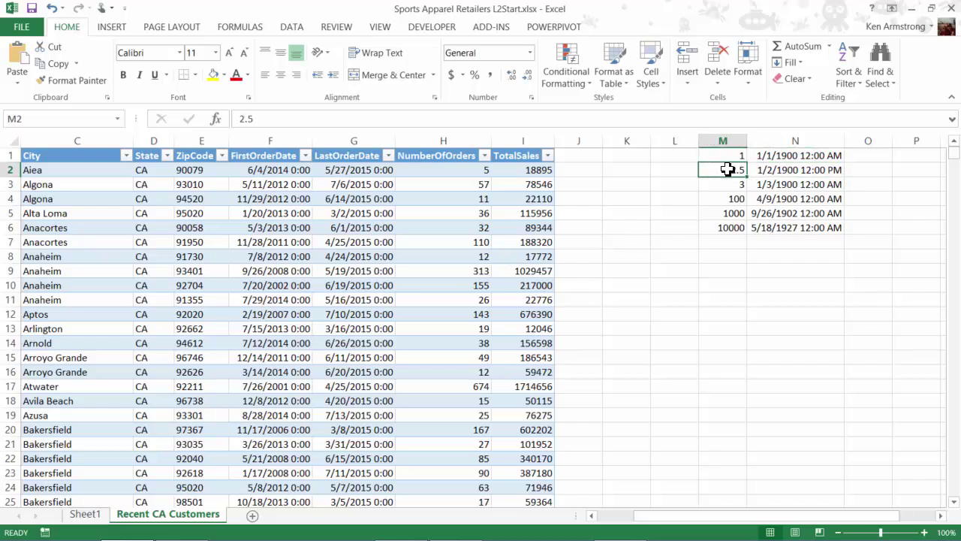
Step: Re-enter M2 as 2.25, then 2.99, leaving N2 at 1/2/1900 11:45 PM
type("2.25")
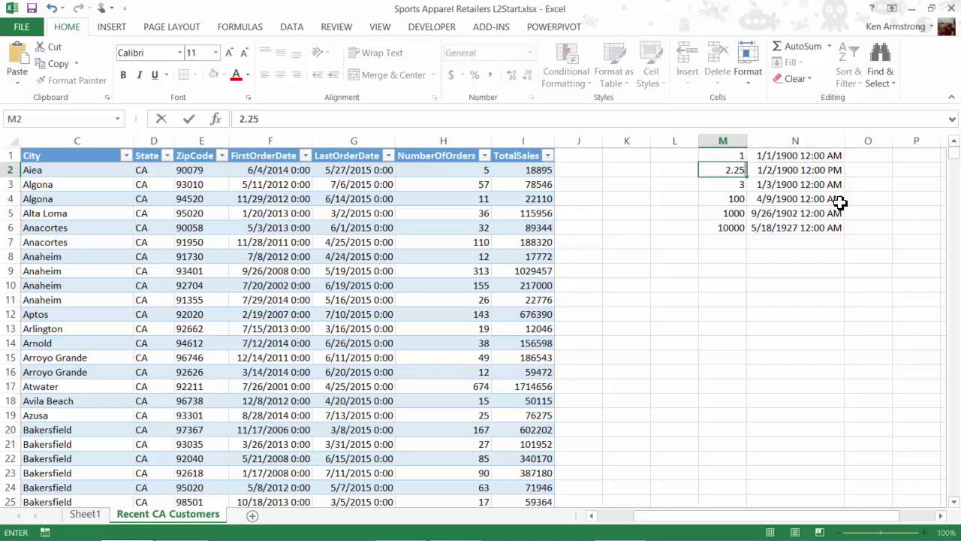
key("Return")
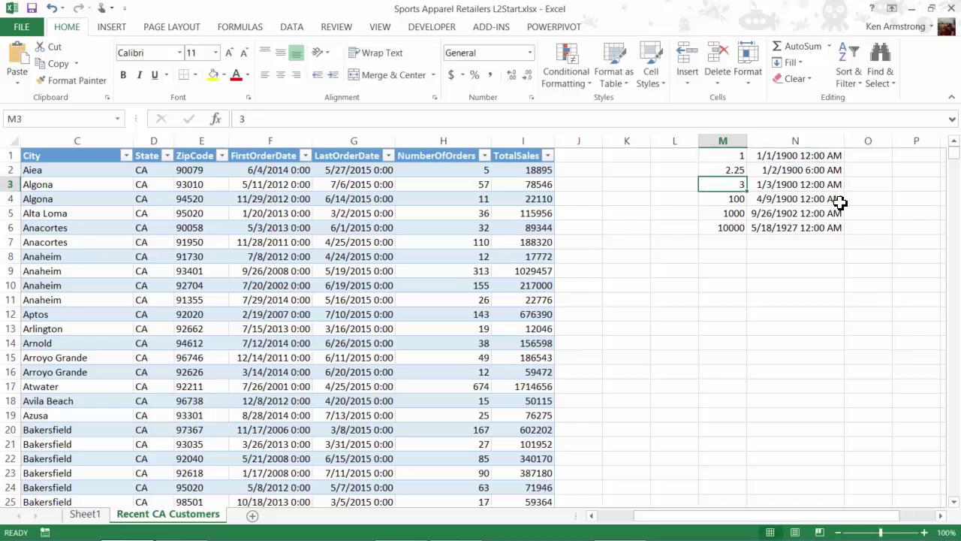
key("Up")
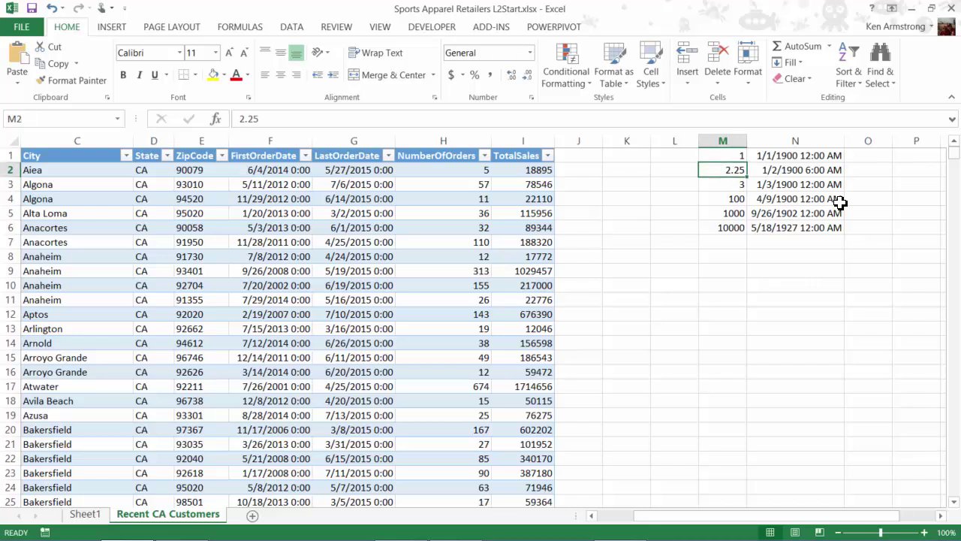
type("2.99")
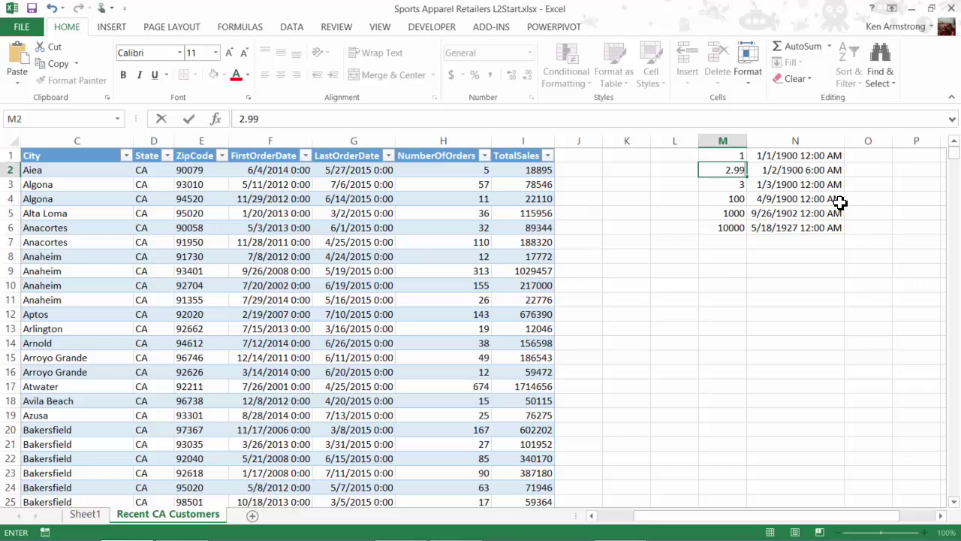
key("Return")
key("Up")
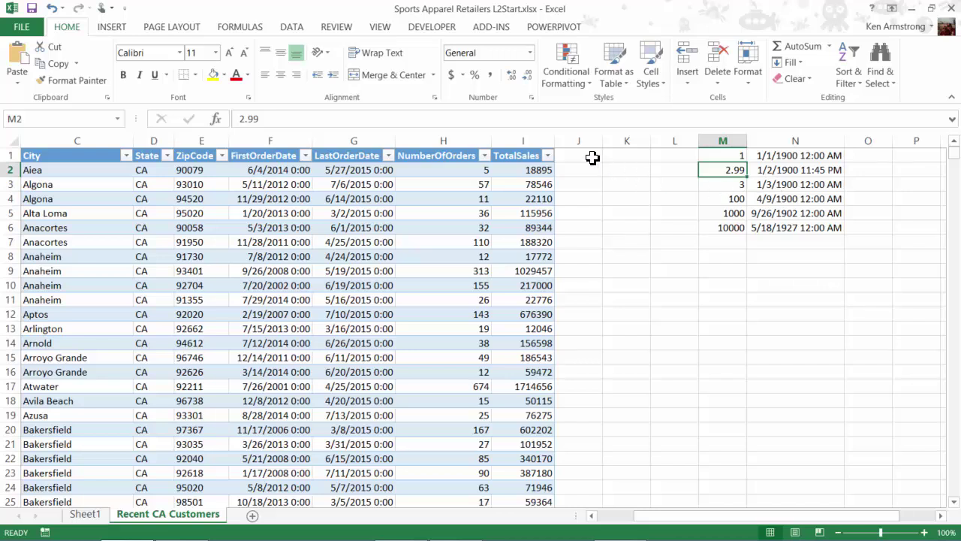
Step: Replace the value in M1 with 11
key("ctrl+c")
left_click(727, 156)
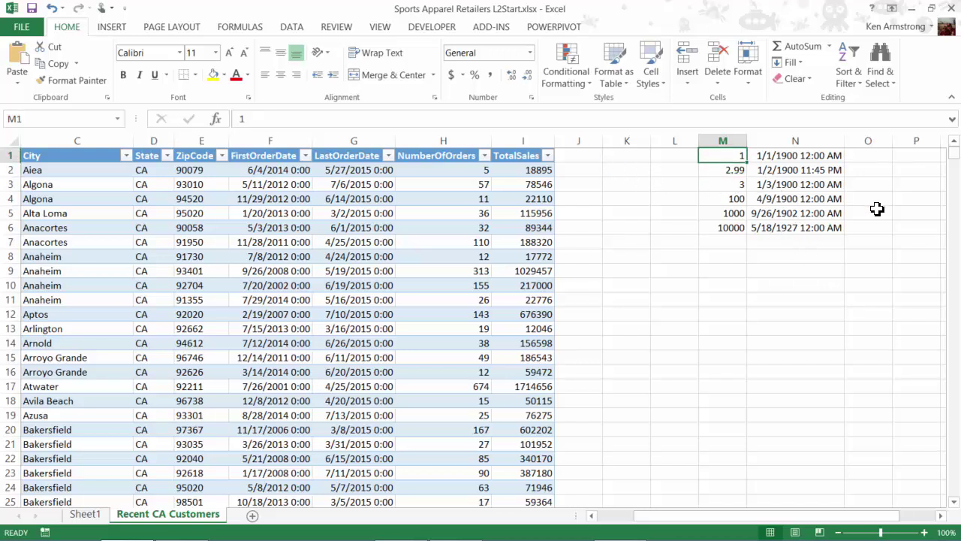
type("11")
key("Return")
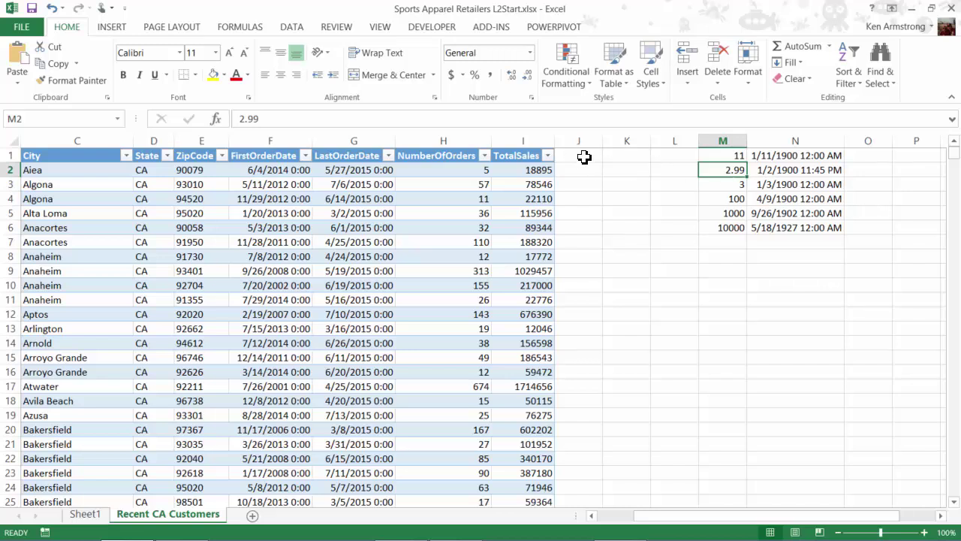
Step: Enter =TODAY() in M8, showing 7/17/2015, and widen column M
left_click(737, 258)
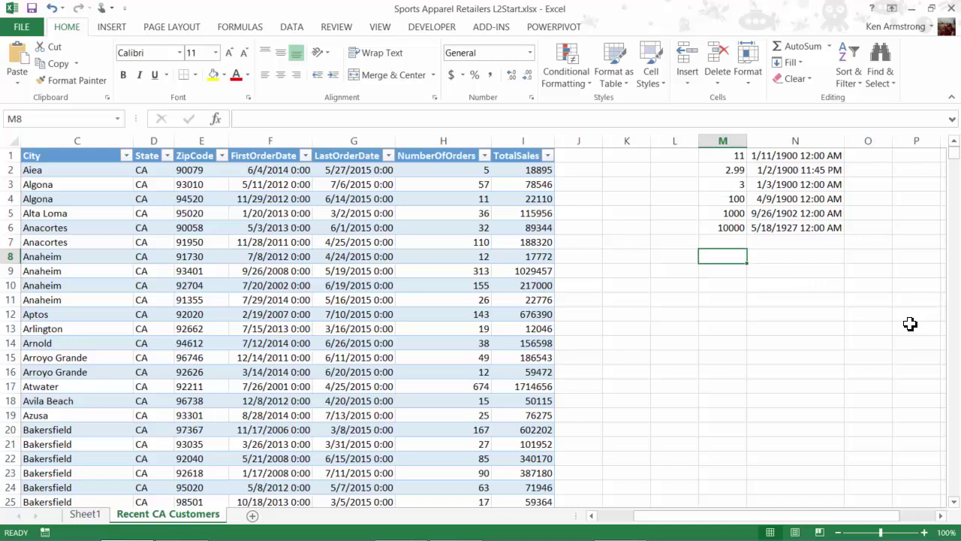
type("=today")
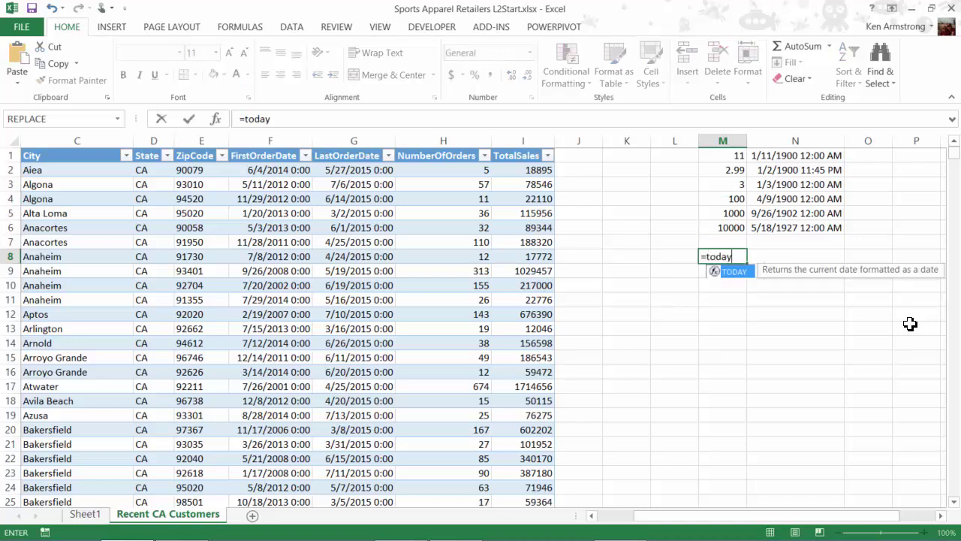
type("()")
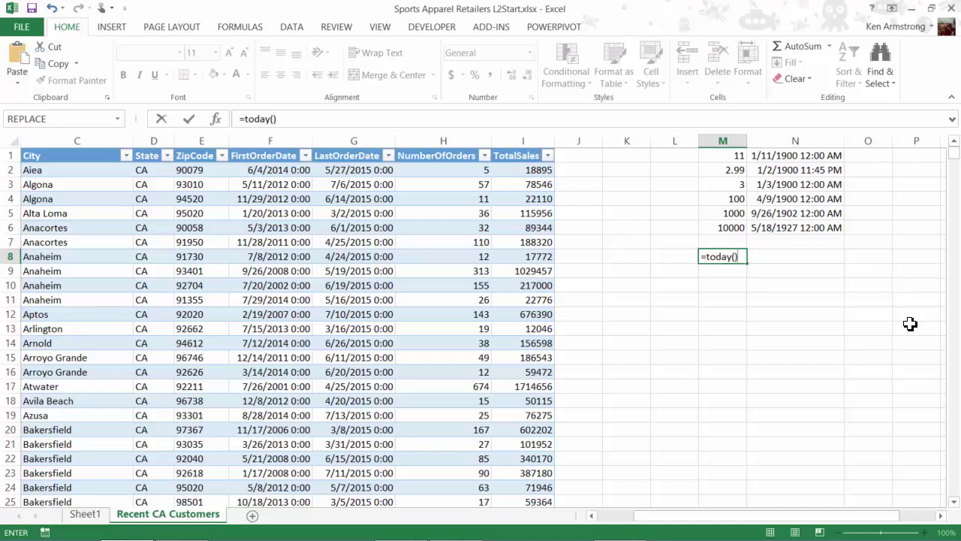
key("Return")
key("Up")
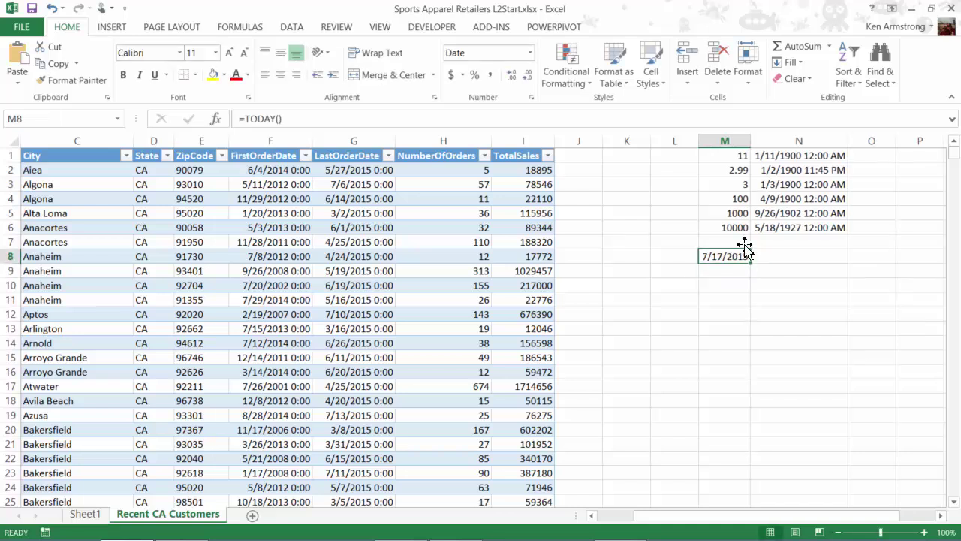
left_click_drag(750, 140, 762, 141)
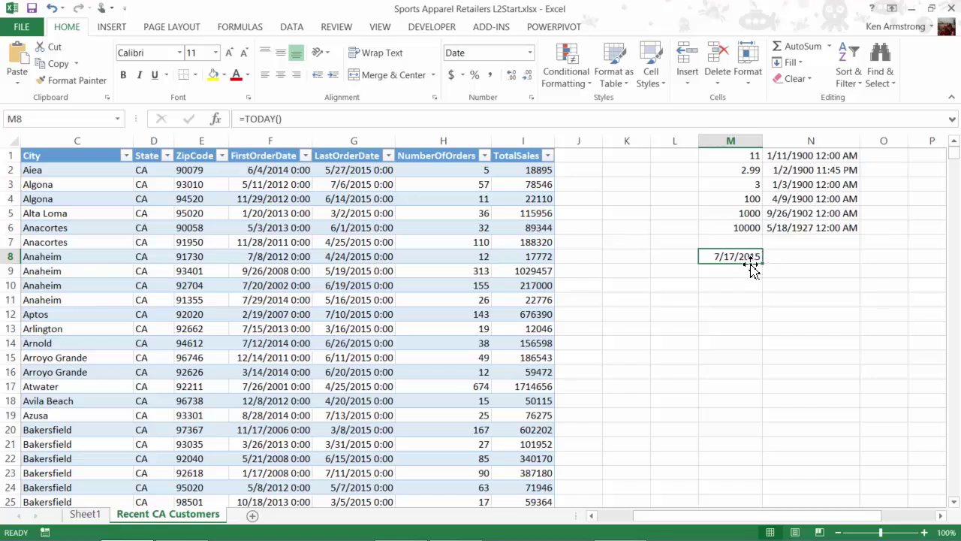
Step: Try =TODAY()-1 in M8, then undo it back to =TODAY()
key("F2")
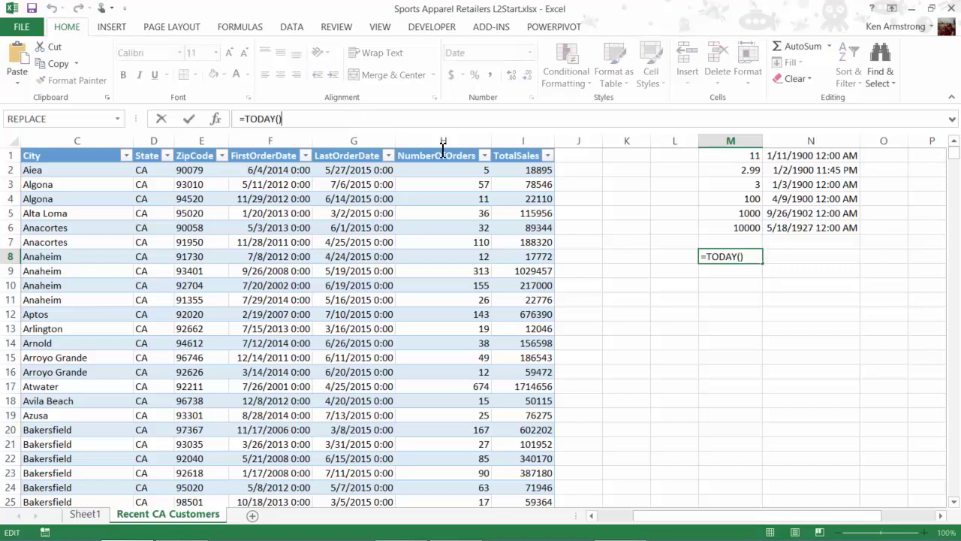
type("-1")
key("Return")
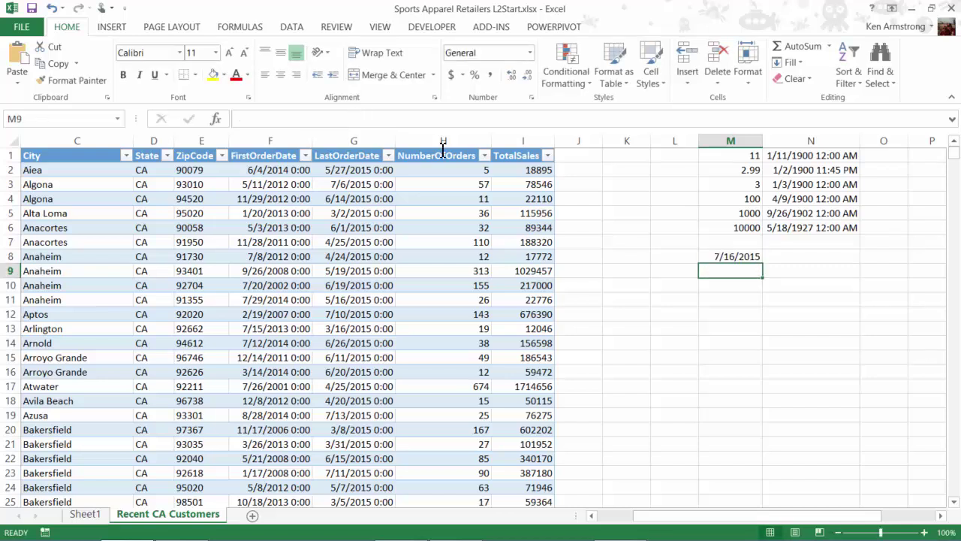
key("Up")
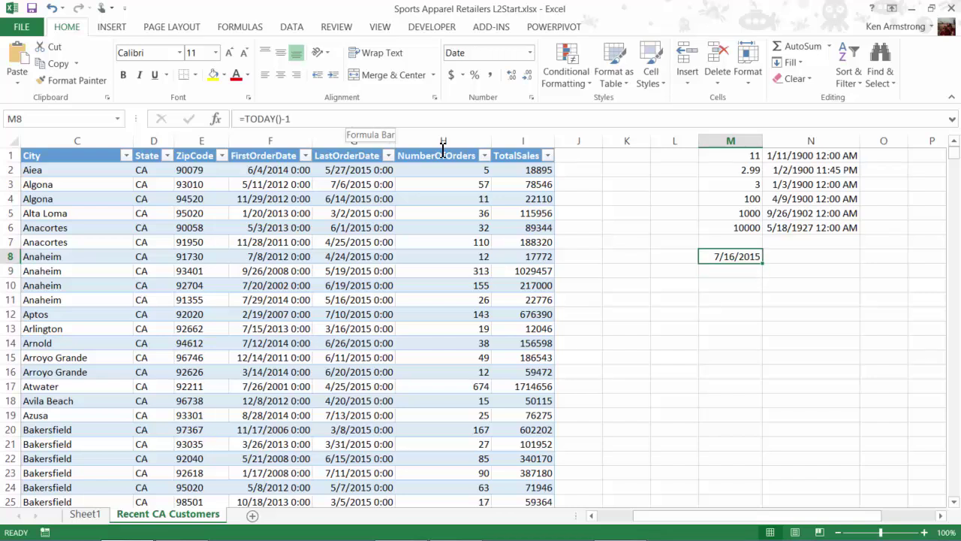
key("ctrl+z")
Step: Insert a static date 7/17/2015 in M9 and the current time 3:08 PM in M10
key("Down")
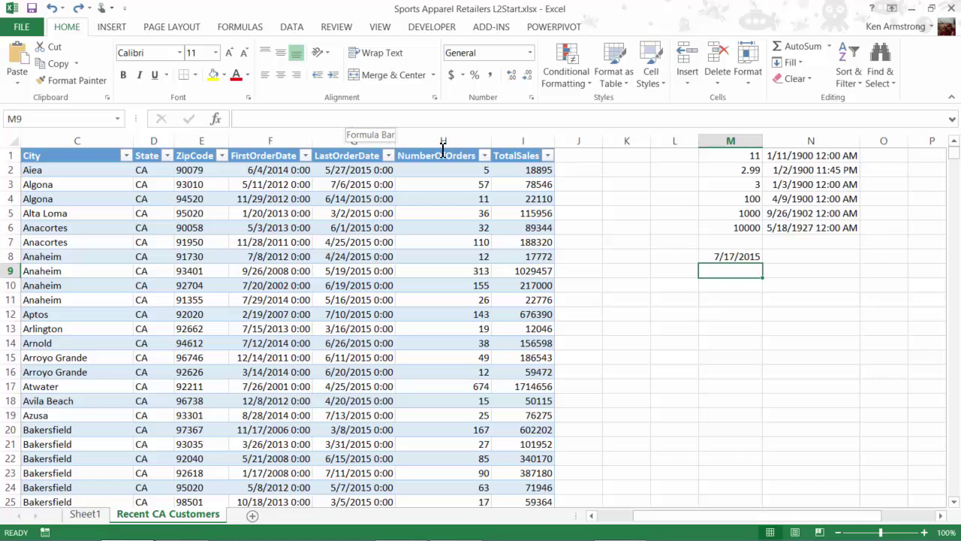
key("ctrl+semicolon")
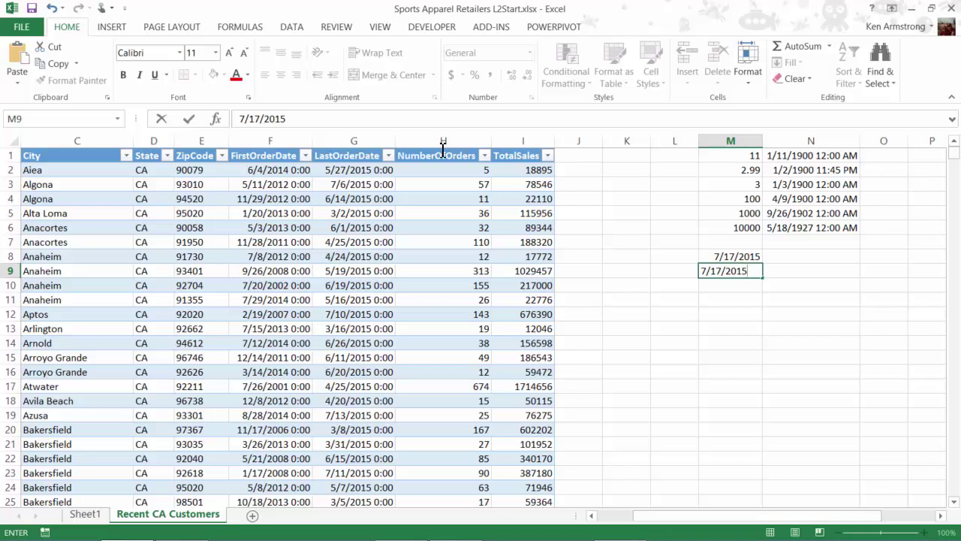
key("Return")
key("Up")
key("Up")
key("Down")
key("Down")
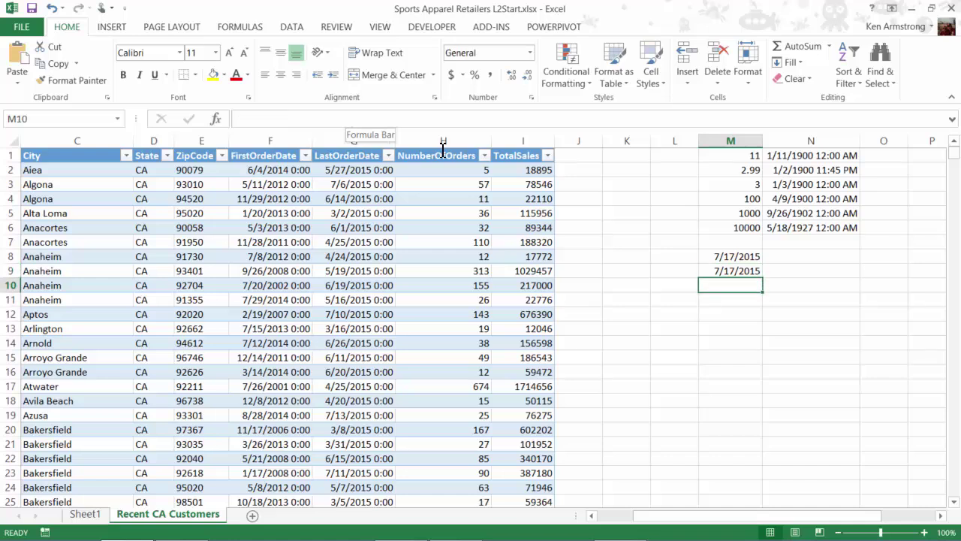
key("ctrl+shift+semicolon")
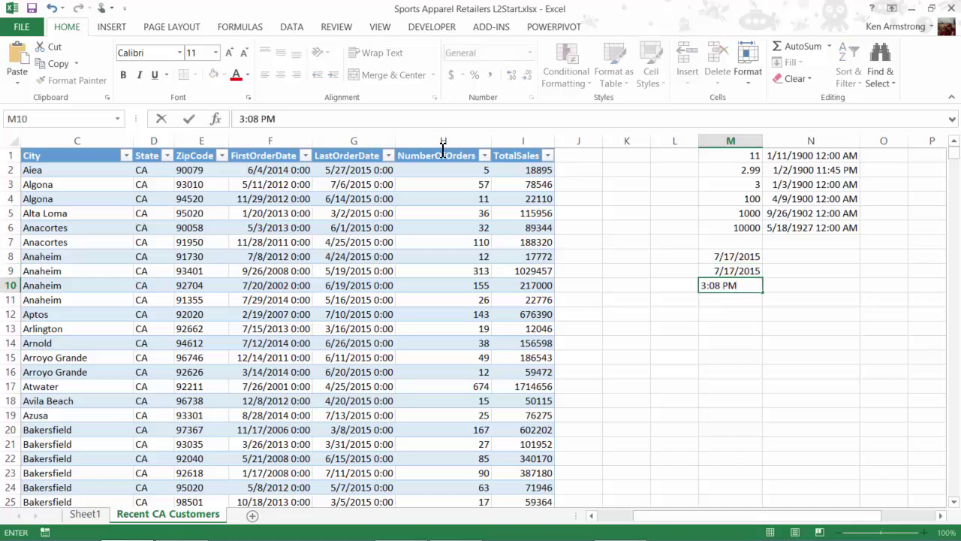
key("Return")
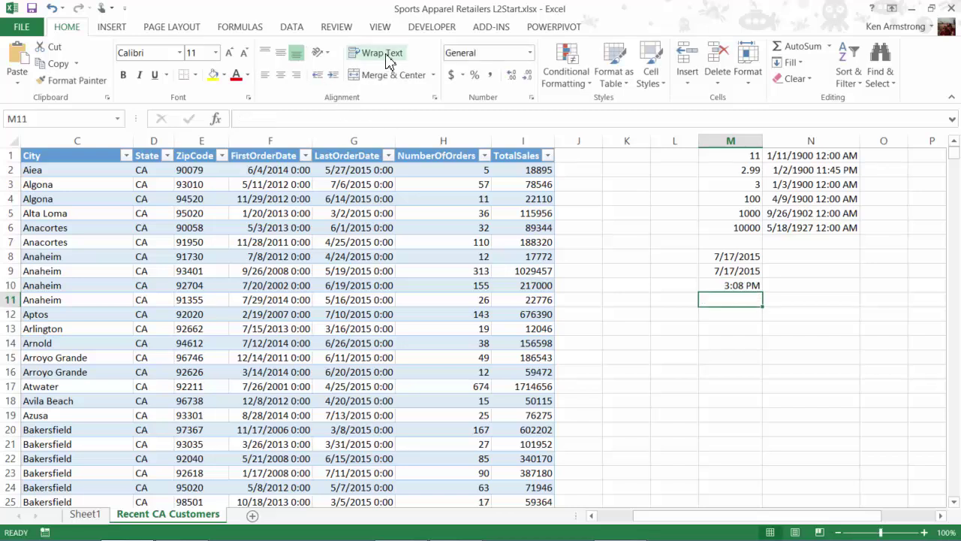
Step: Delete the scratch columns M and N
left_click_drag(722, 141, 816, 133)
right_click(813, 140)
left_click(845, 265)
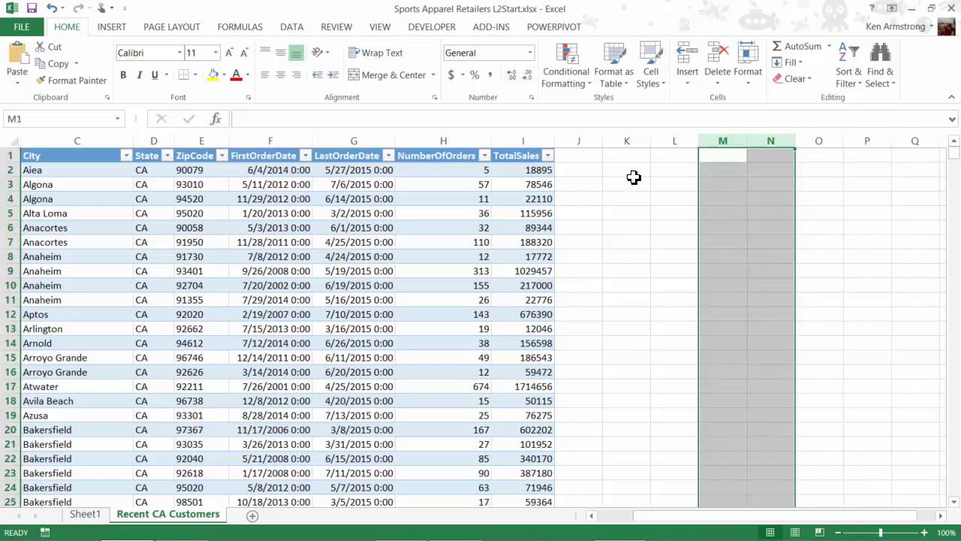
Step: Add the header 'Days Since Last Sale' in J1 and autofit column J to it
left_click(568, 156)
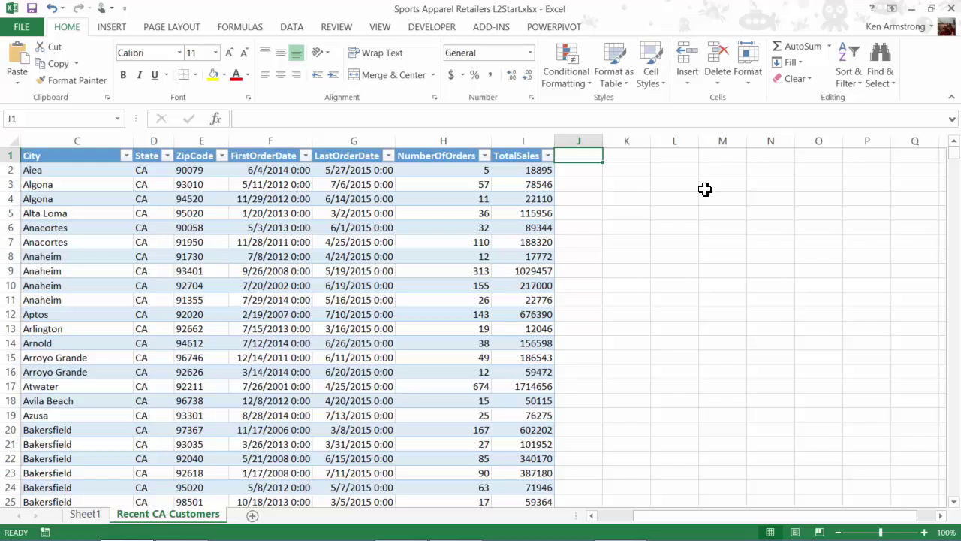
key("Left")
key("Right")
type("D")
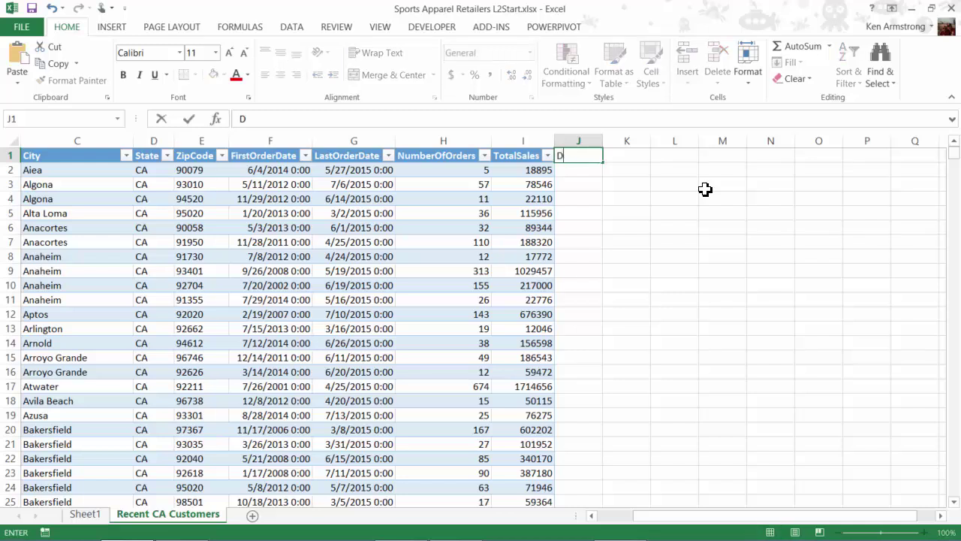
type("ays Since Last Sale")
key("Return")
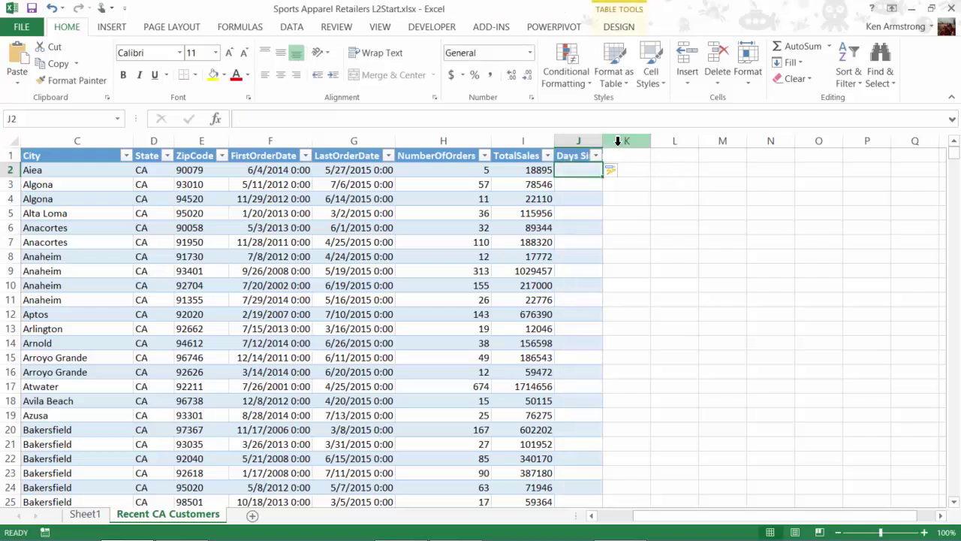
key("alt+h")
key("o")
key("i")
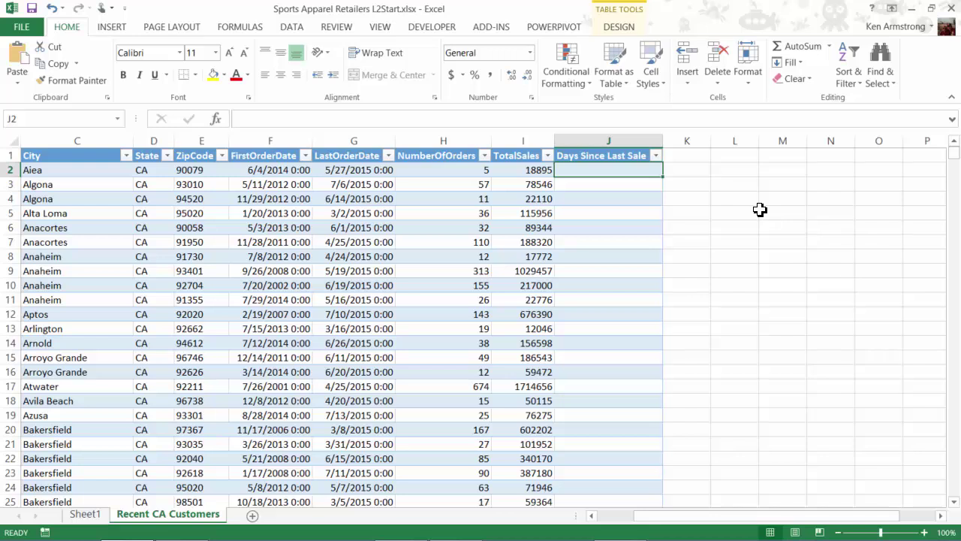
type("=today")
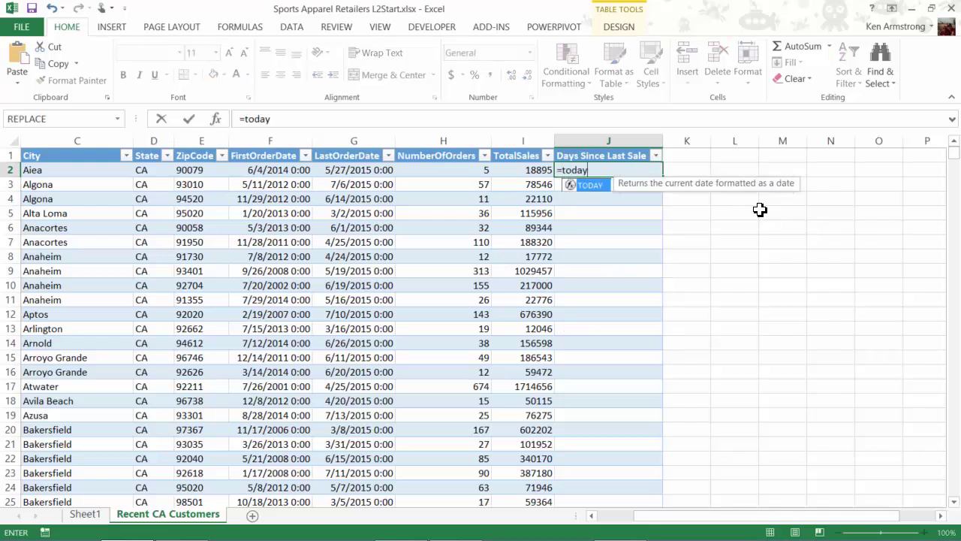
type("()-")
left_click(339, 171)
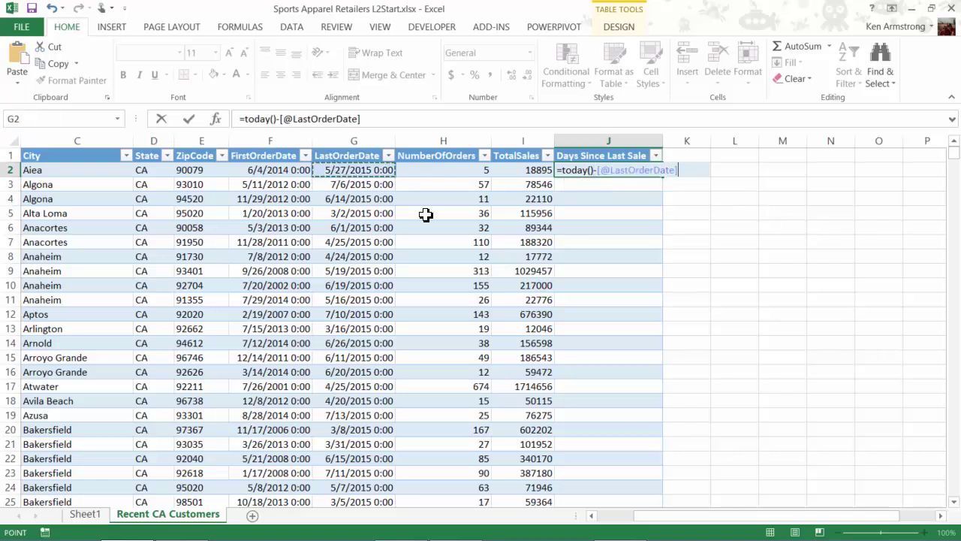
key("Return")
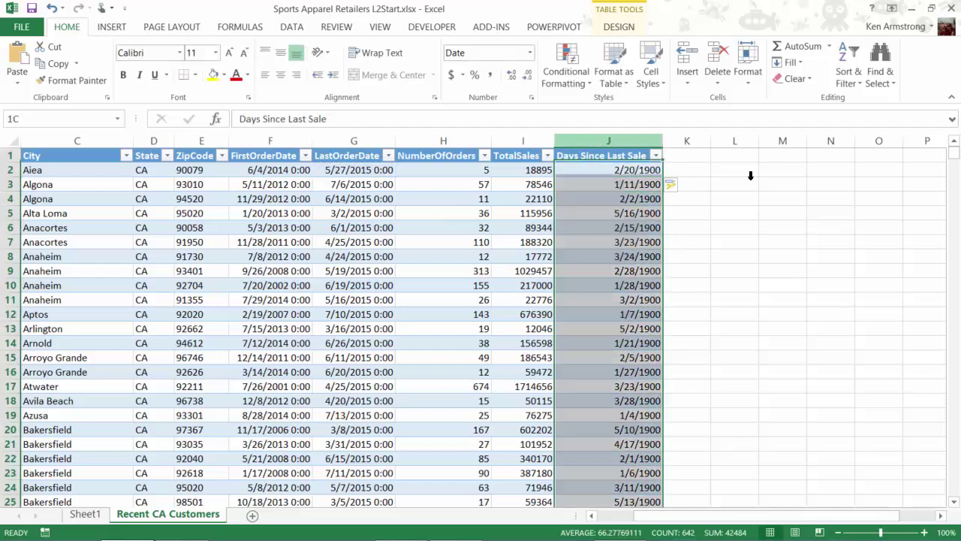
Step: Format column J as Number with 0 decimal places
right_click(601, 140)
left_click(646, 301)
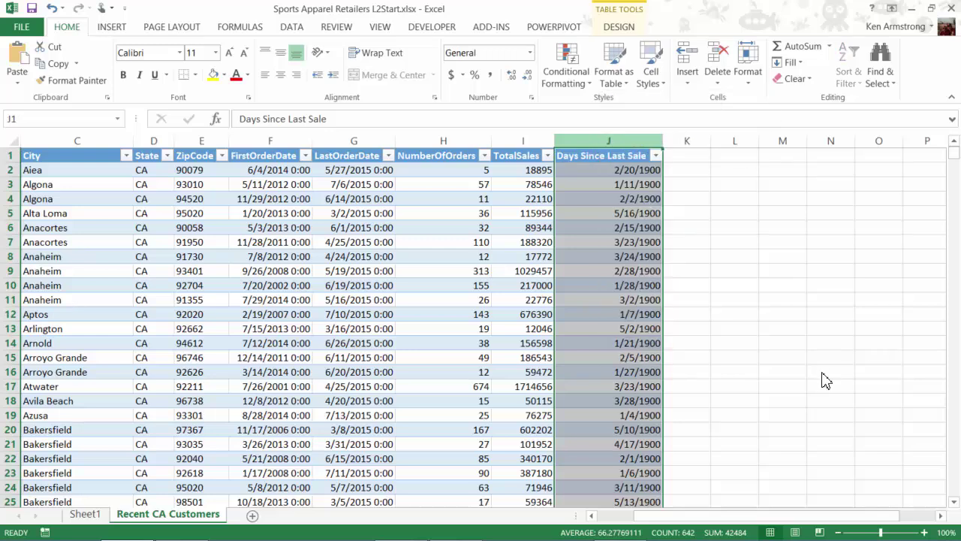
left_click(492, 188)
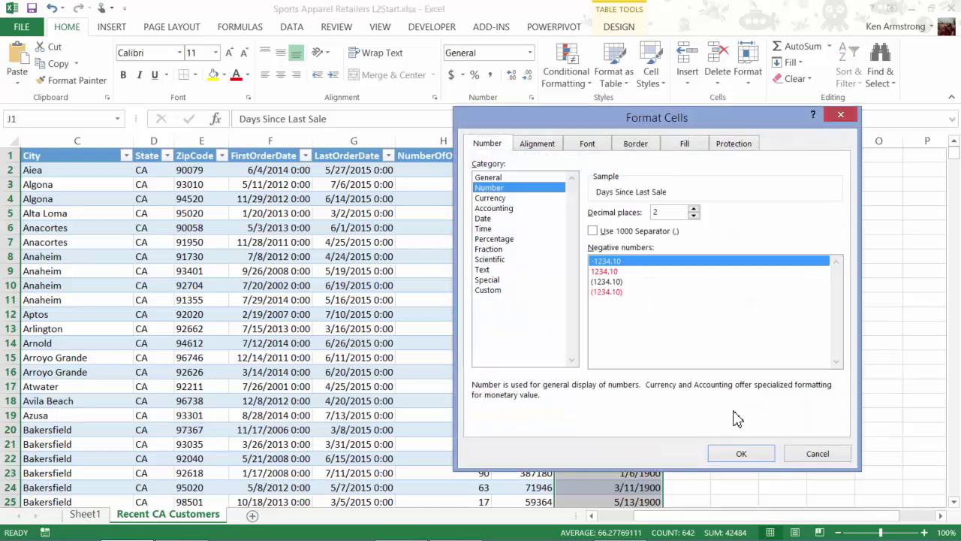
left_click(694, 216)
left_click(694, 216)
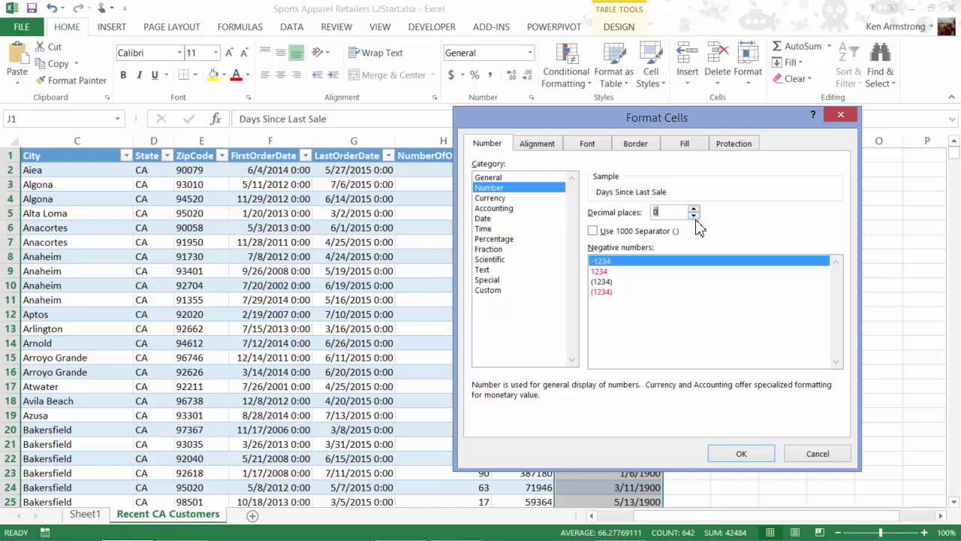
left_click(742, 455)
left_click(642, 184)
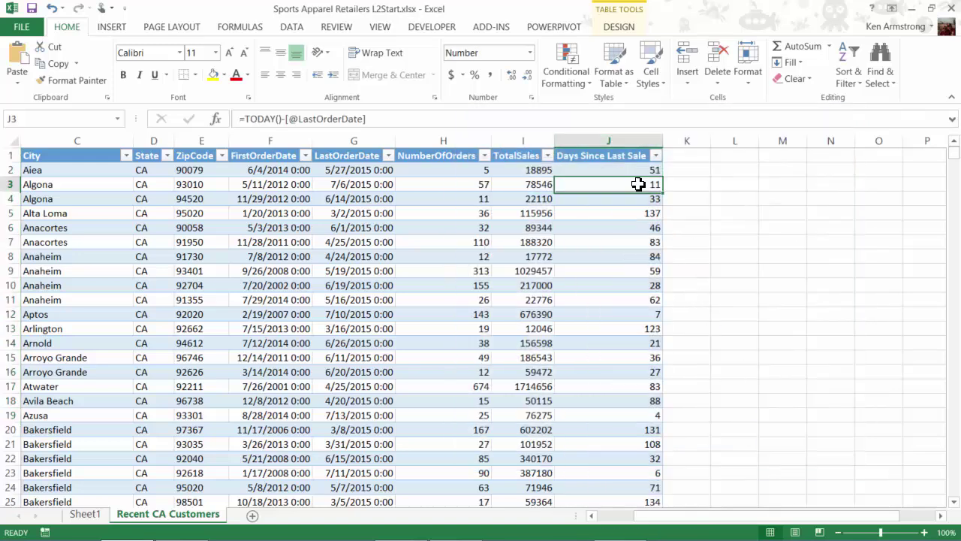
left_click(686, 154)
Step: Add the header 'Relationship in Years' in K1 and widen column K to fit it
type("Relati")
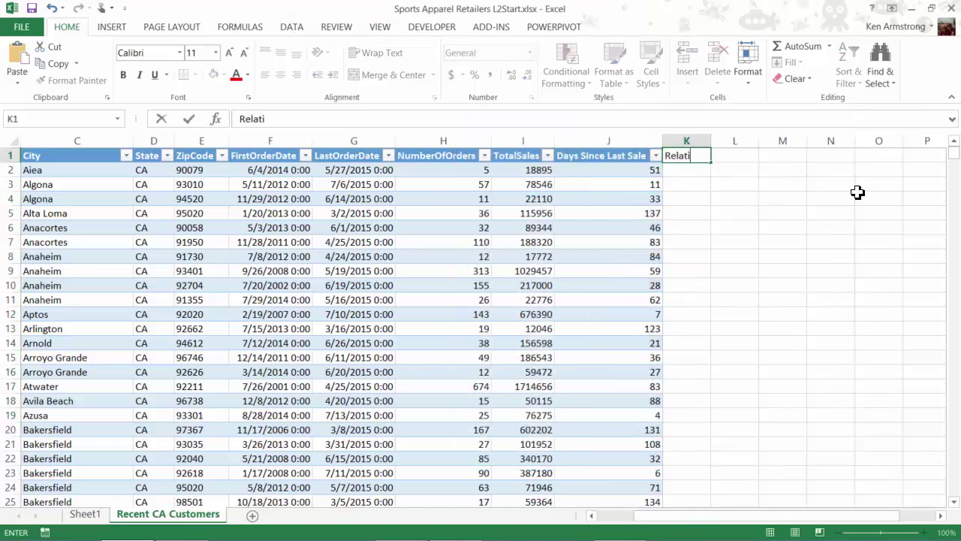
type("onship in Years")
key("Return")
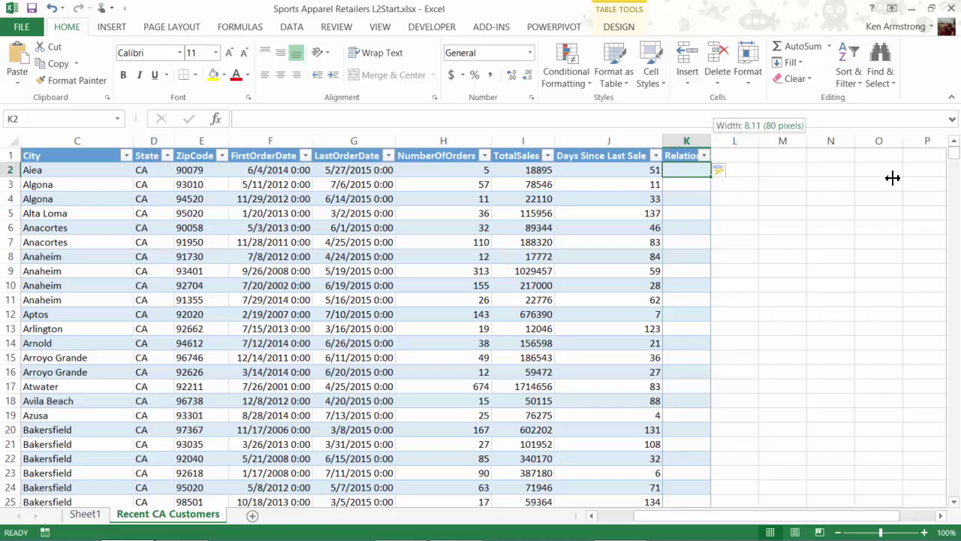
double_click(714, 141)
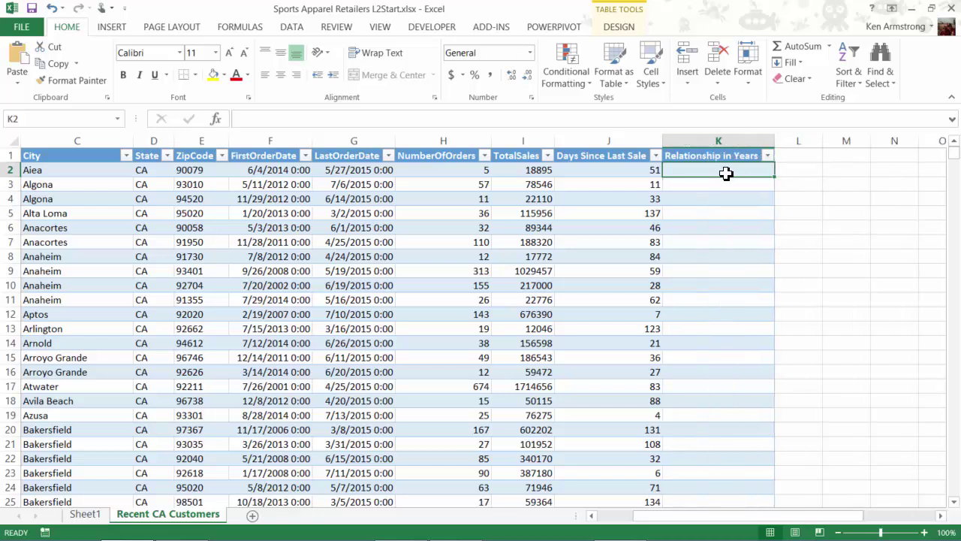
type("=yea")
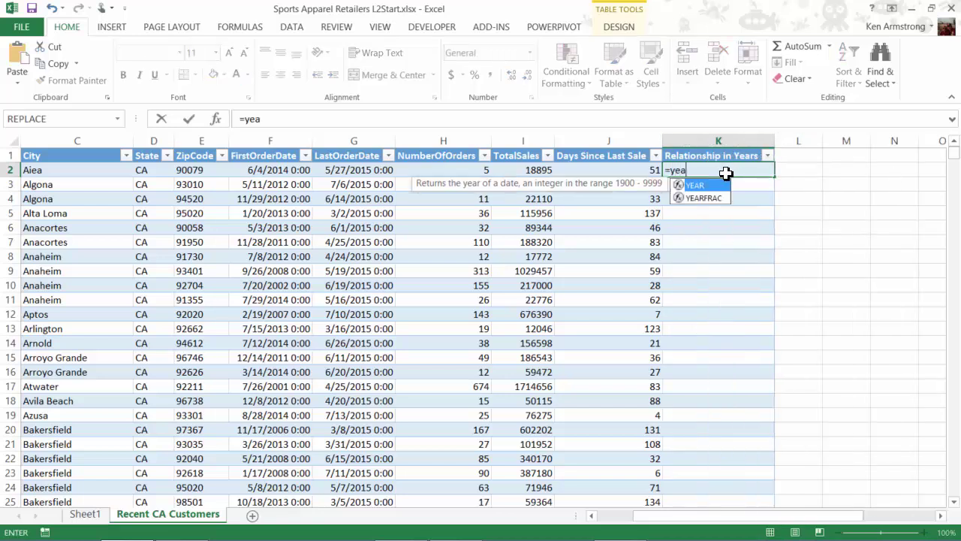
type("rf")
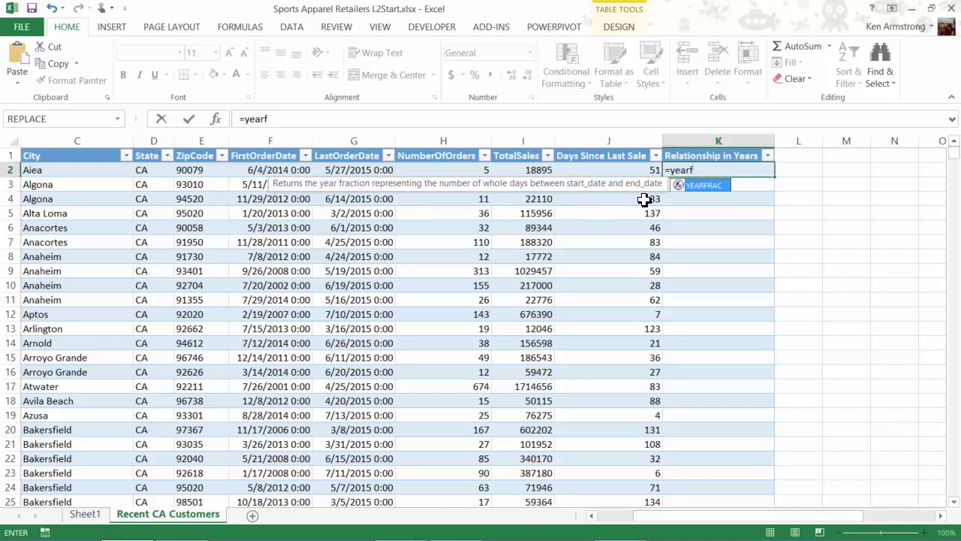
key("Tab")
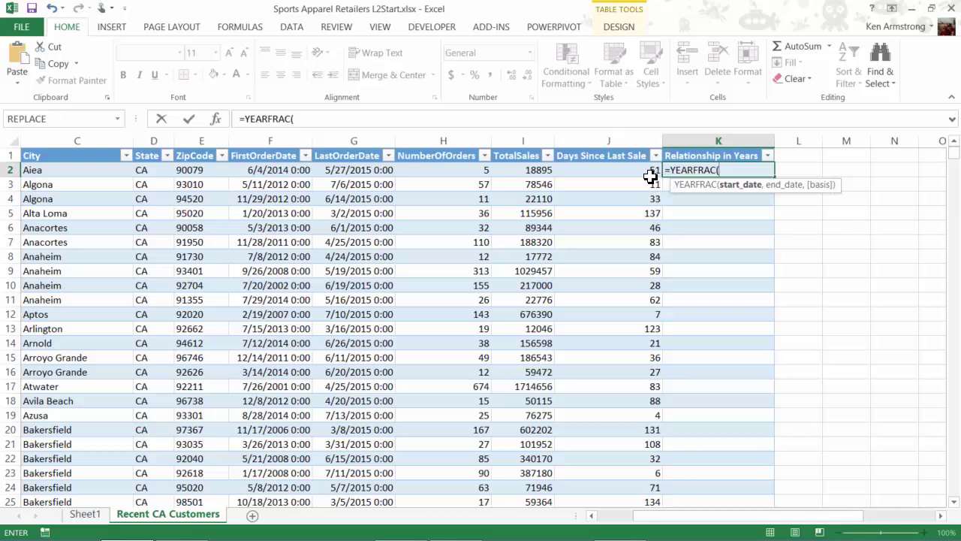
left_click(271, 172)
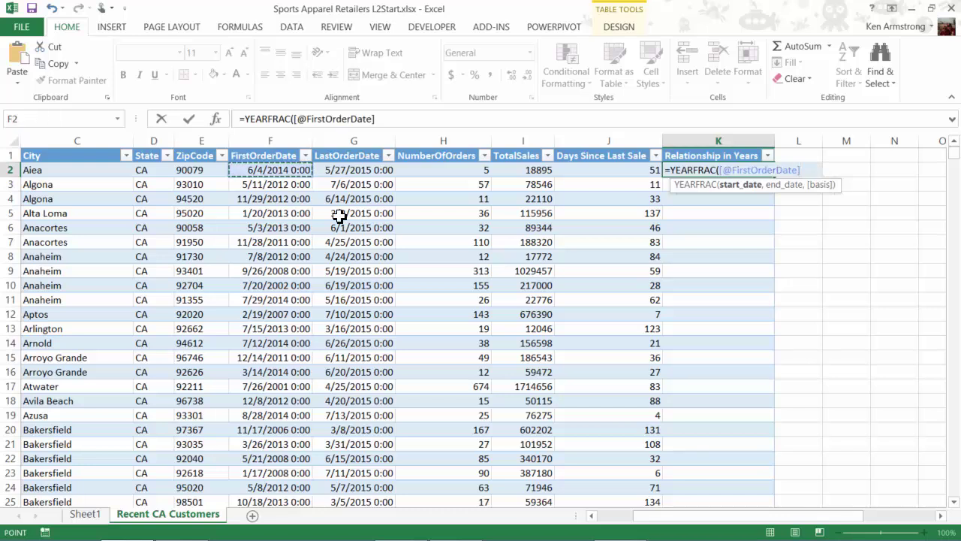
type(",")
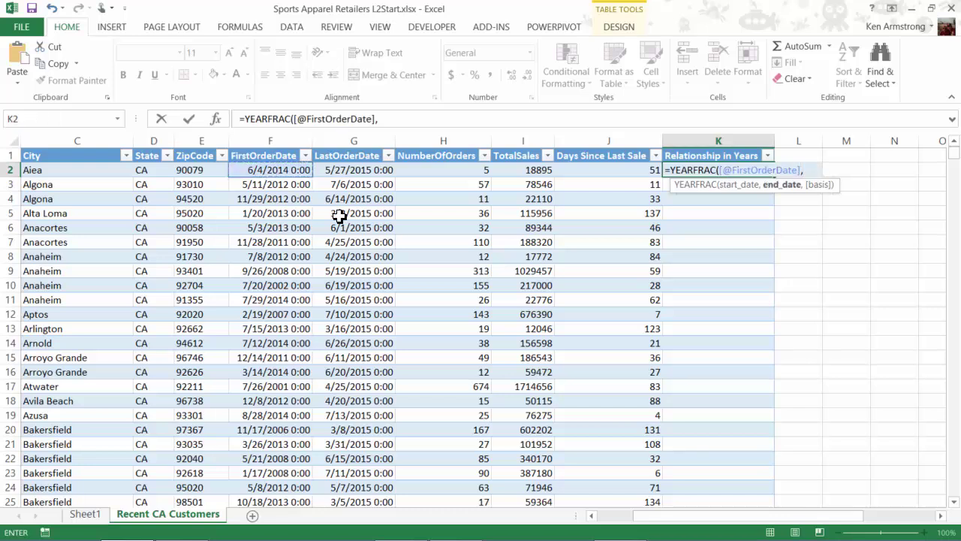
type("today()")
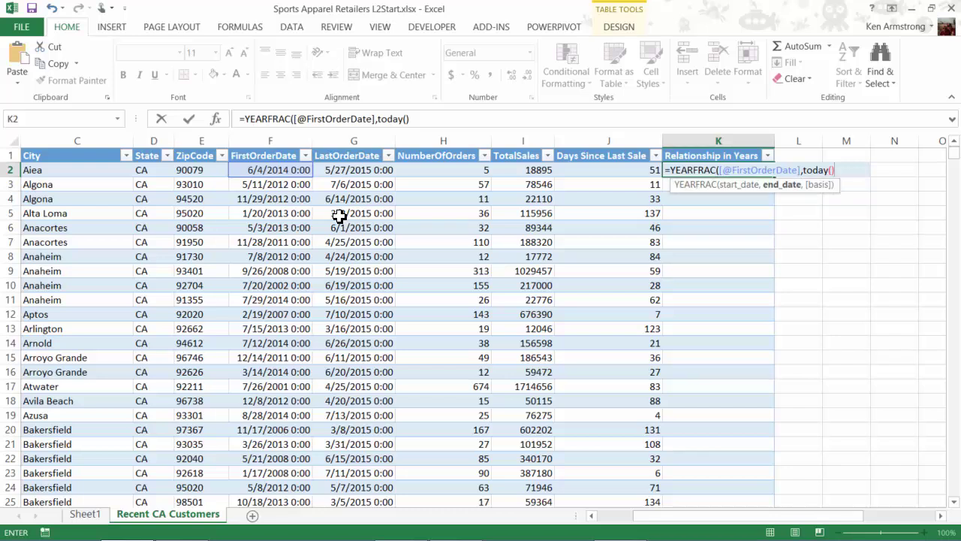
type(",")
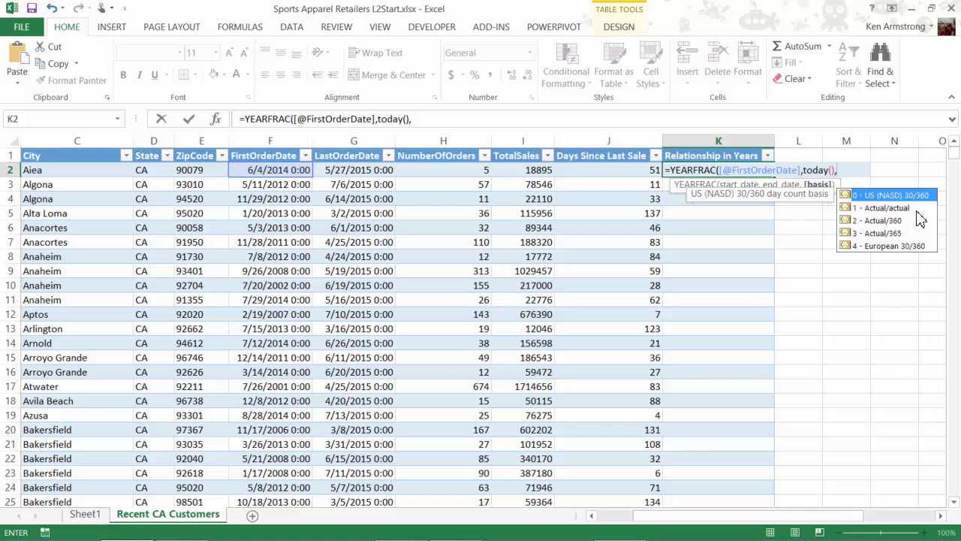
key("Down")
key("Down")
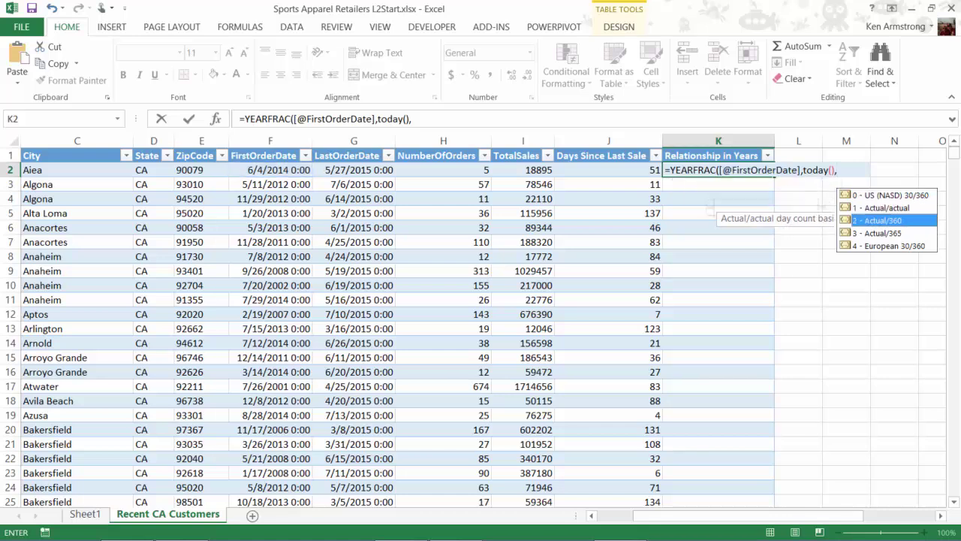
key("Down")
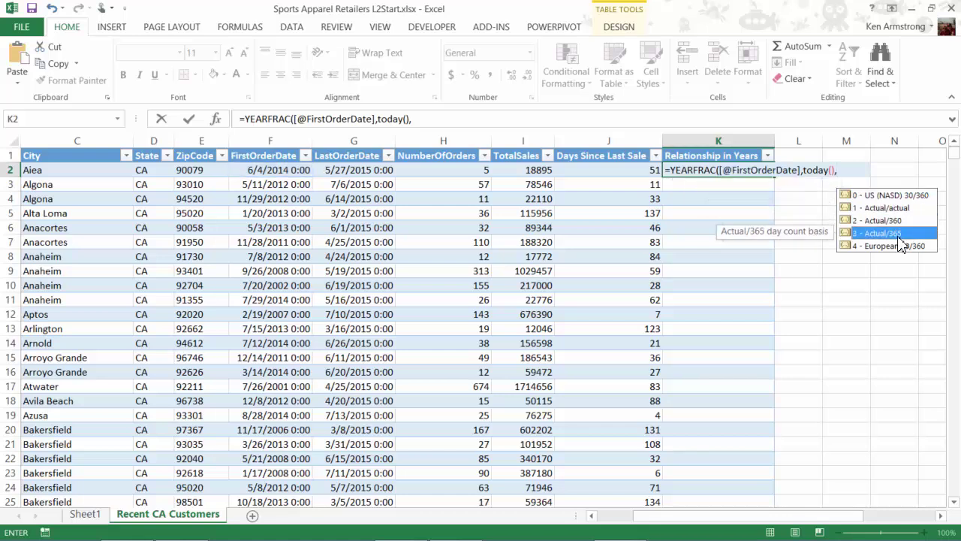
key("Down")
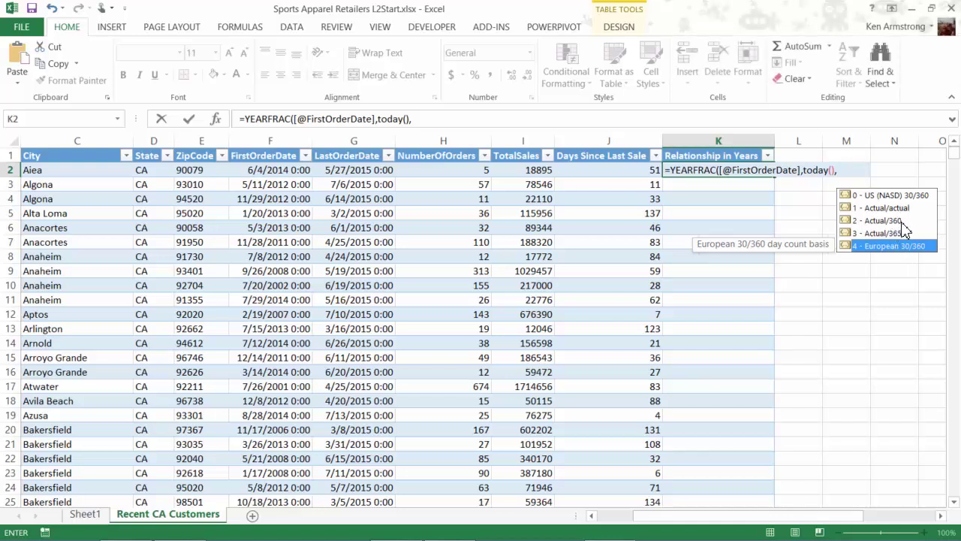
left_click(909, 197)
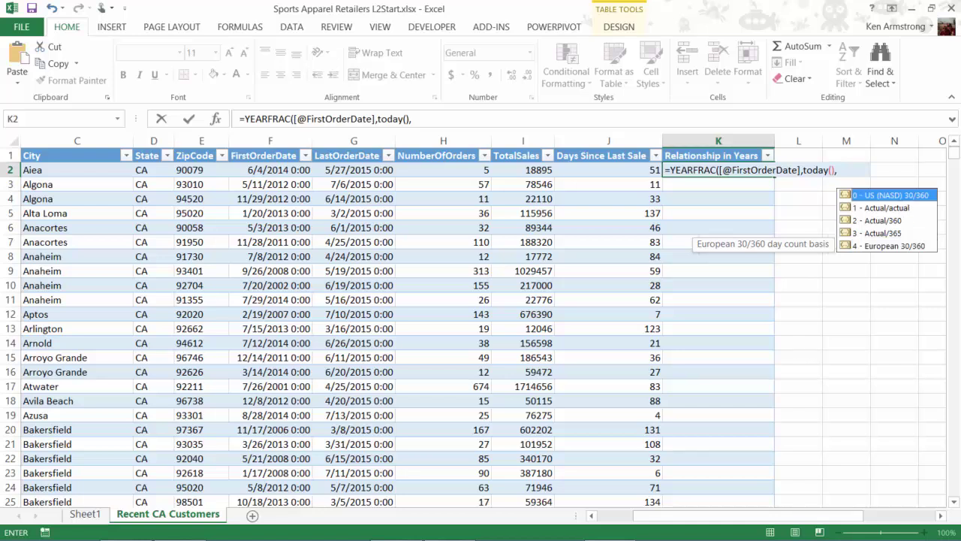
left_click(928, 247)
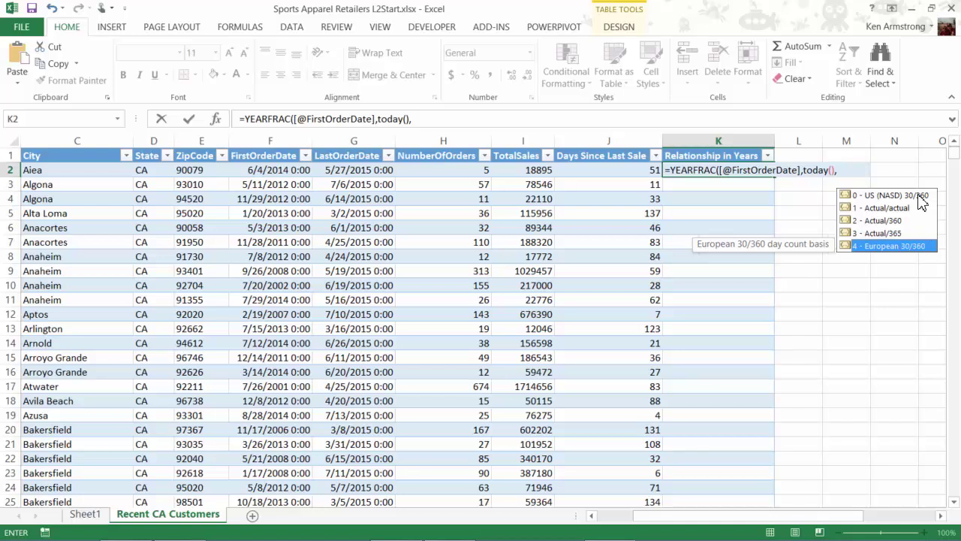
left_click(909, 196)
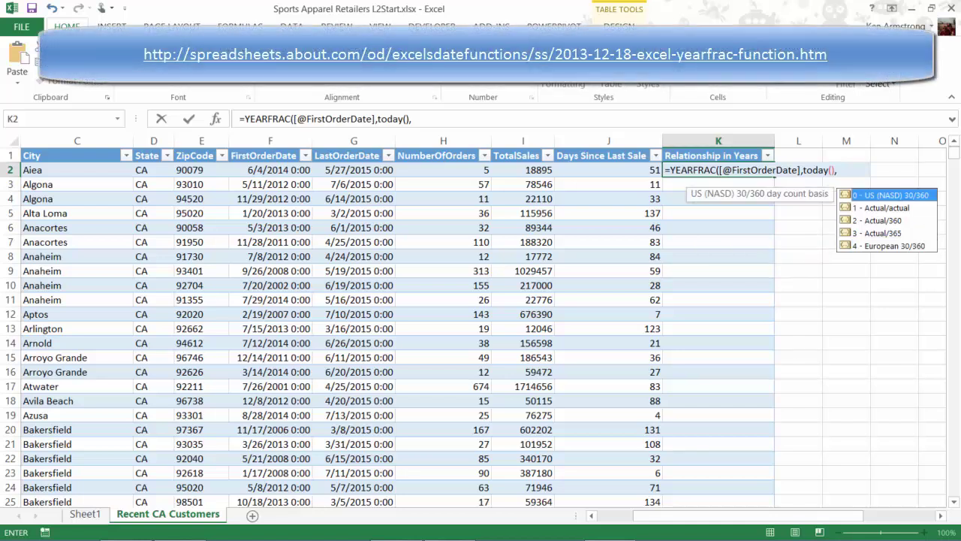
left_click(908, 208)
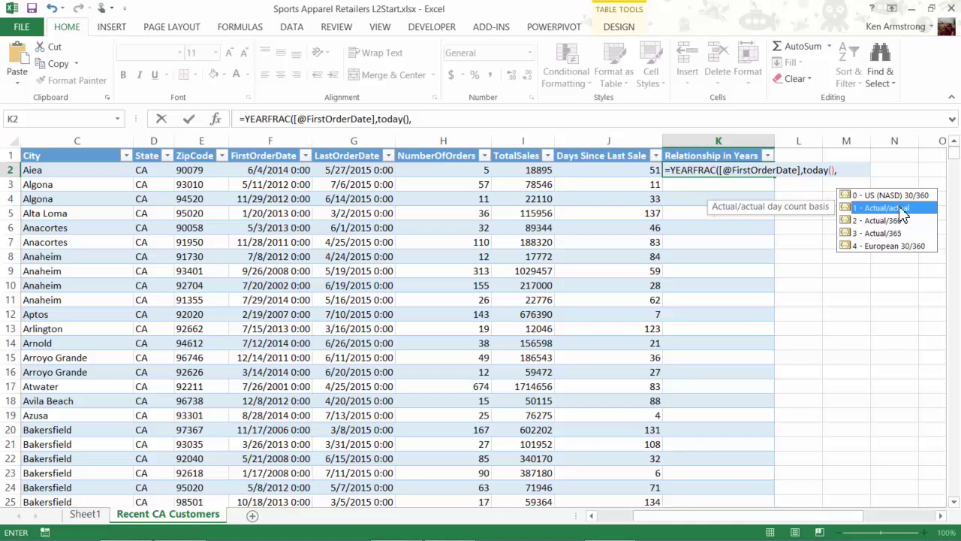
type("1")
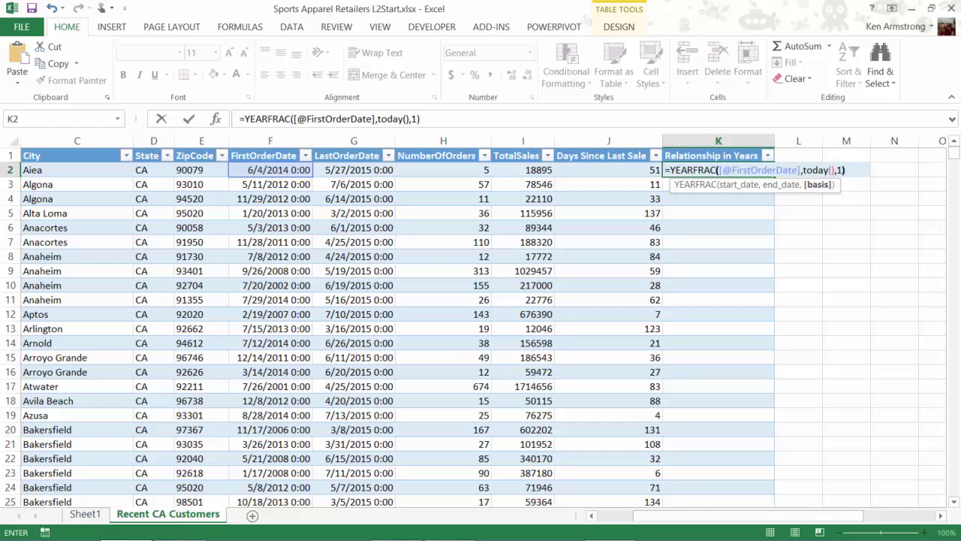
key("ctrl+Return")
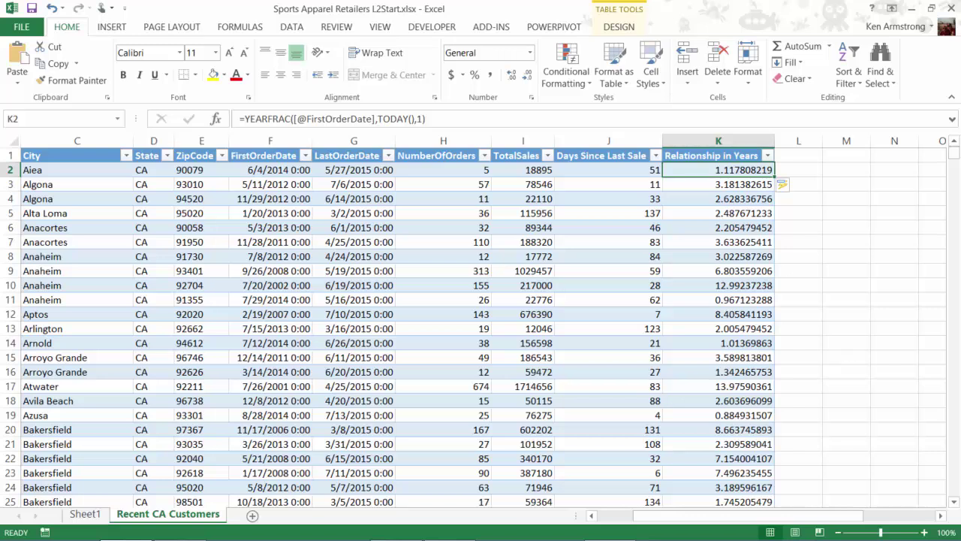
left_click(744, 143)
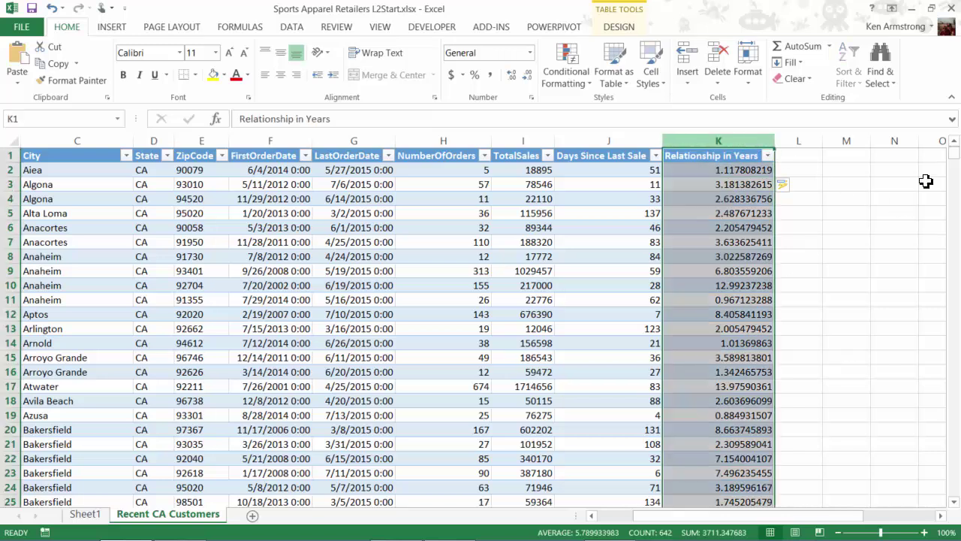